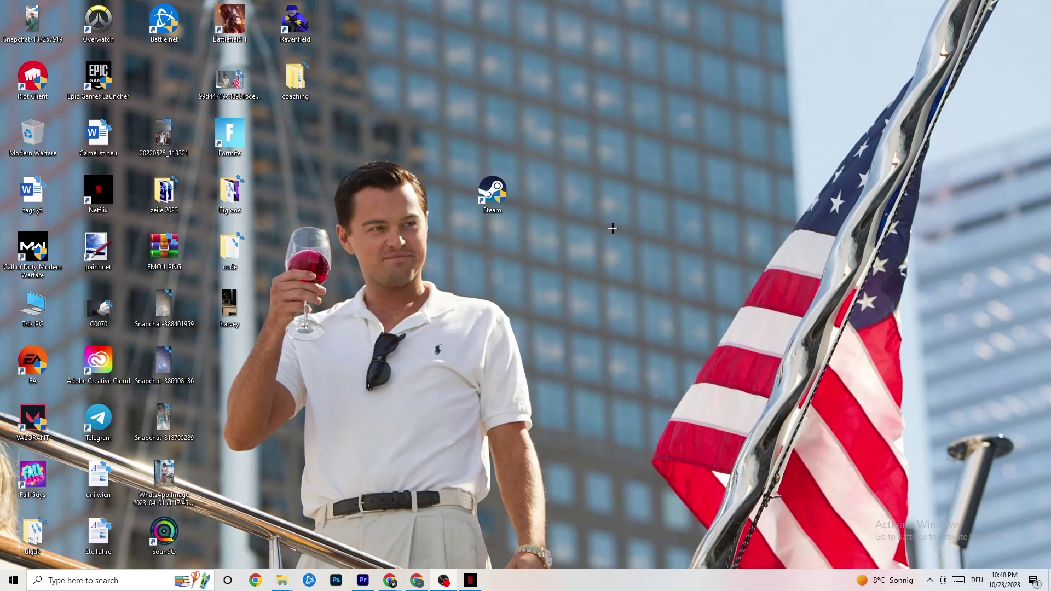
- Launch Settings from the Start menu and go to Update & Security's Windows Update page
click(7, 587)
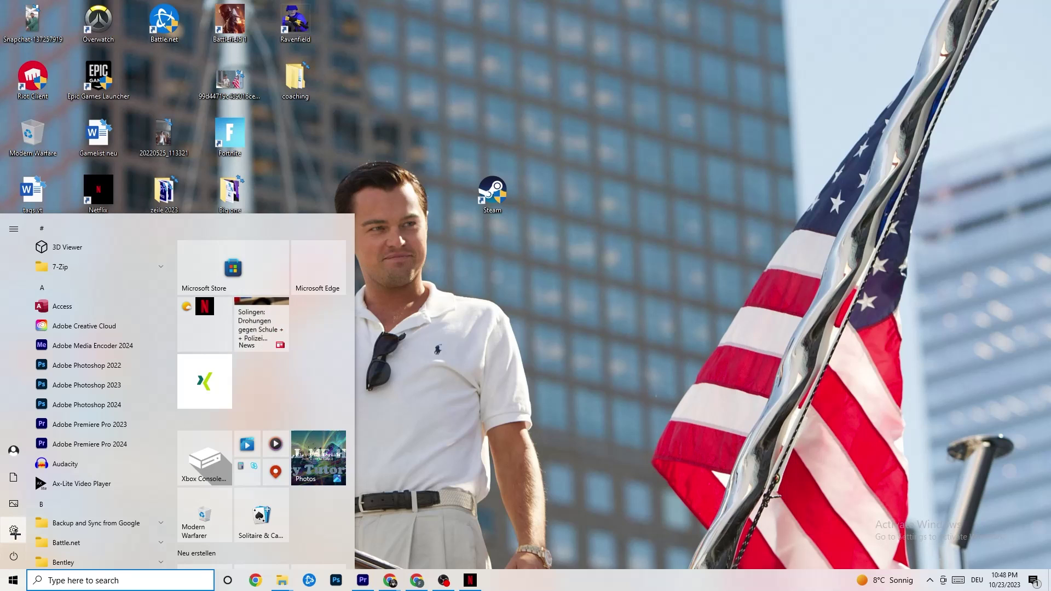
click(15, 529)
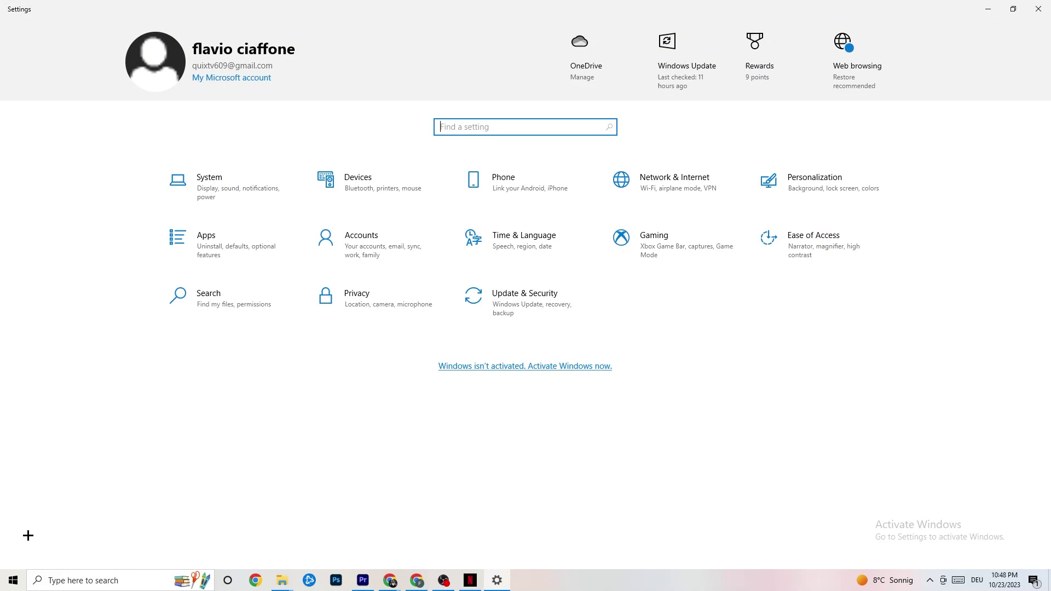
click(507, 314)
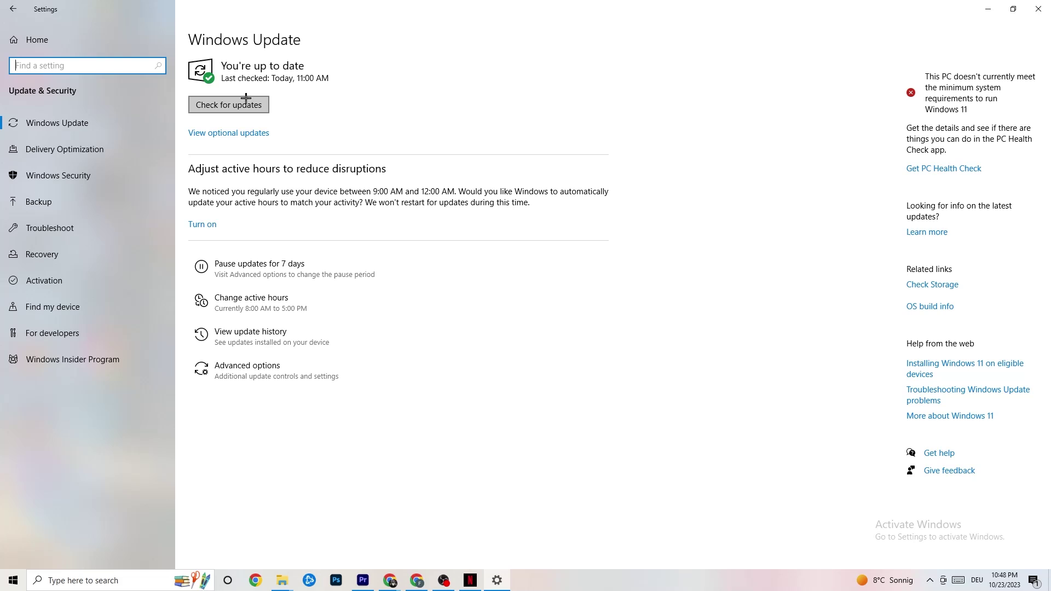
click(322, 71)
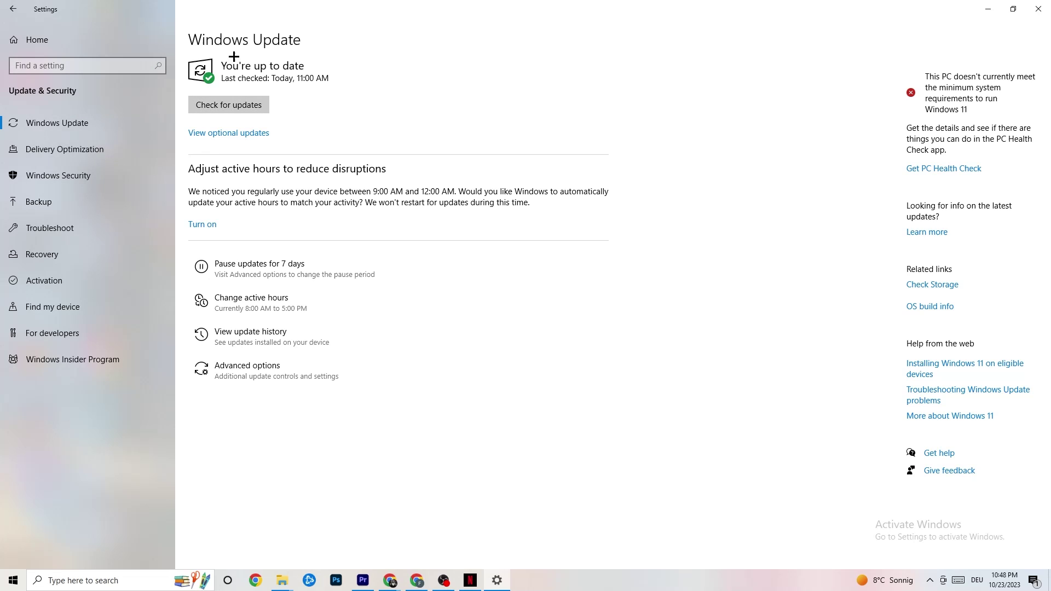
- View the Troubleshoot page, then minimise the Settings window to show the desktop
click(65, 229)
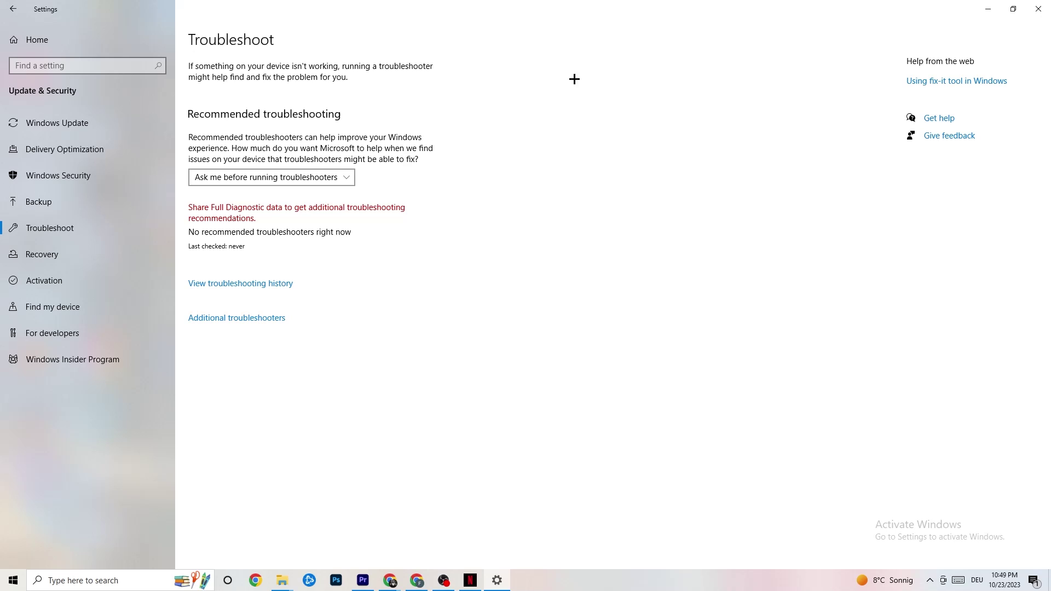
click(988, 8)
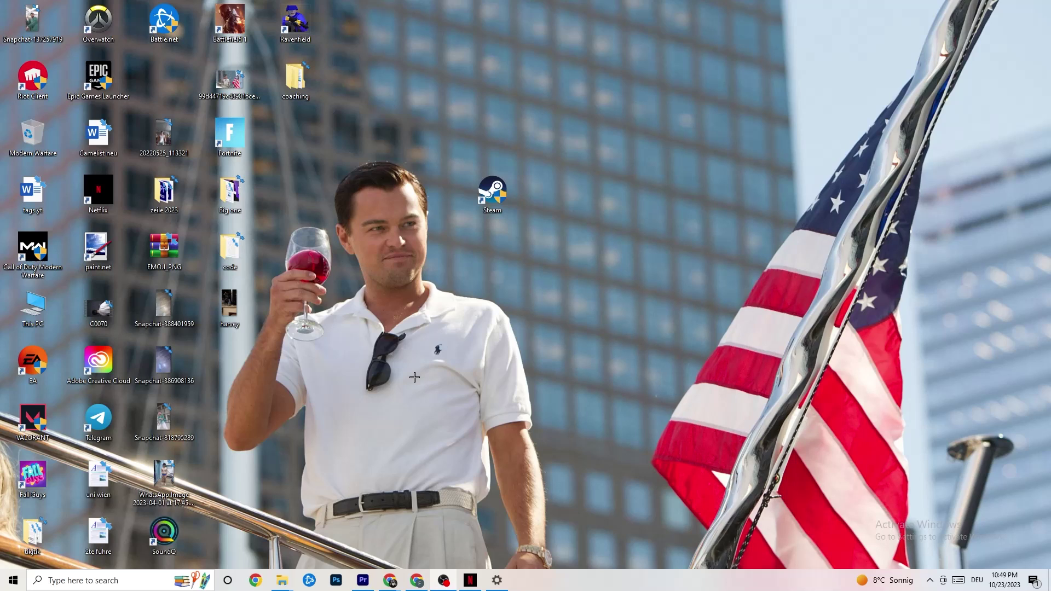
- Drag the Steam shortcut lower on the desktop, then back up
drag(486, 196, 503, 227)
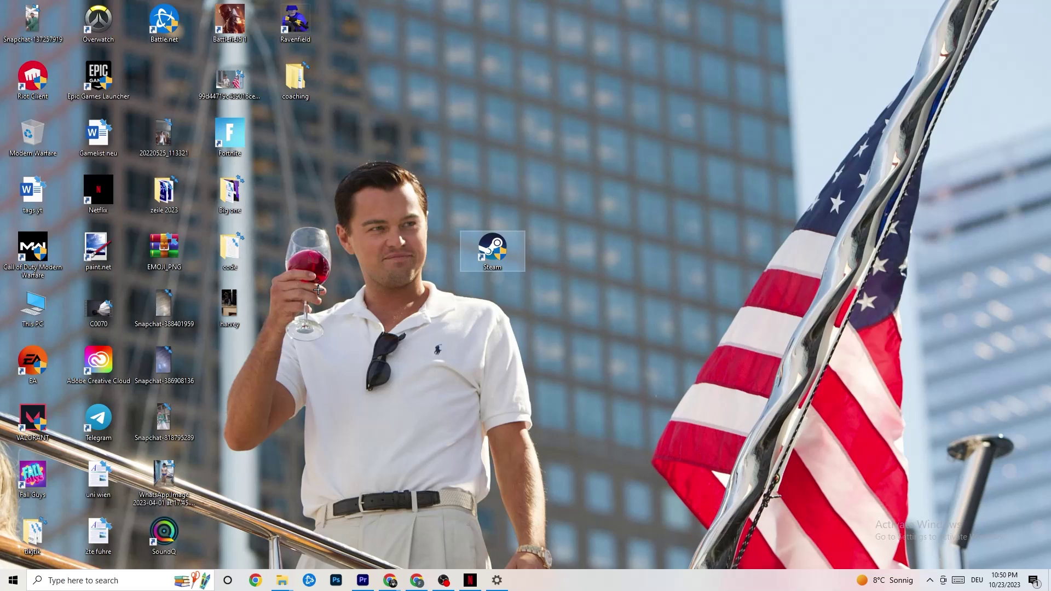
right_click(498, 248)
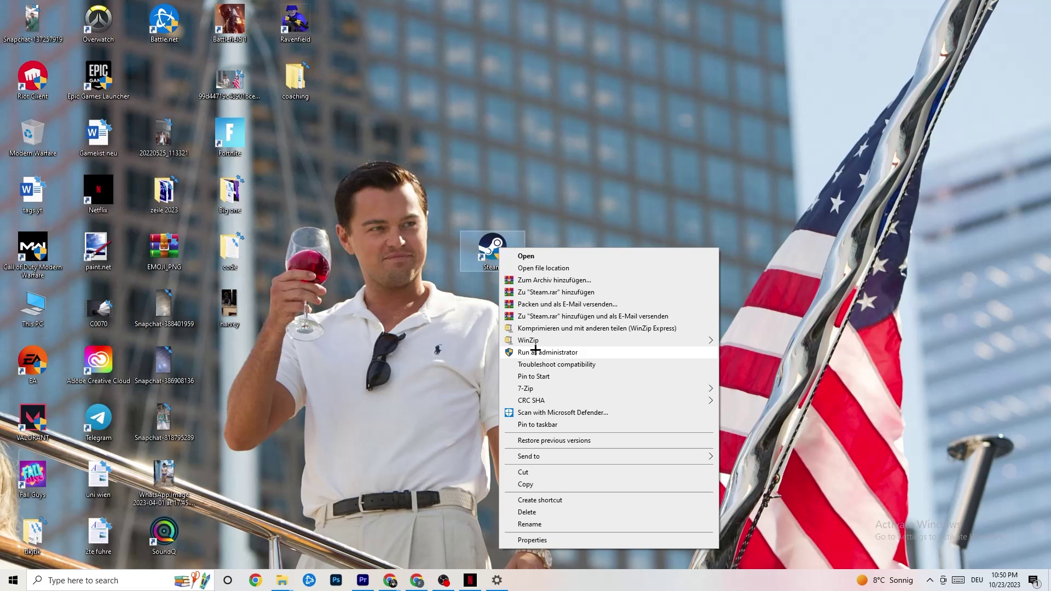
click(417, 334)
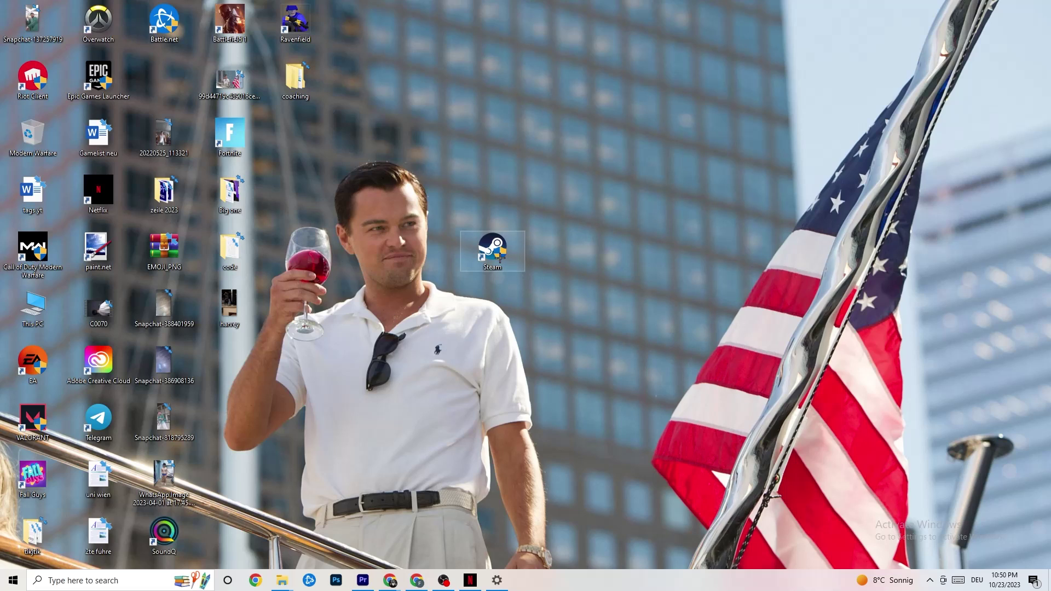
drag(482, 246, 482, 188)
- Open the Steam shortcut's Properties and move the dialog up and left
right_click(483, 189)
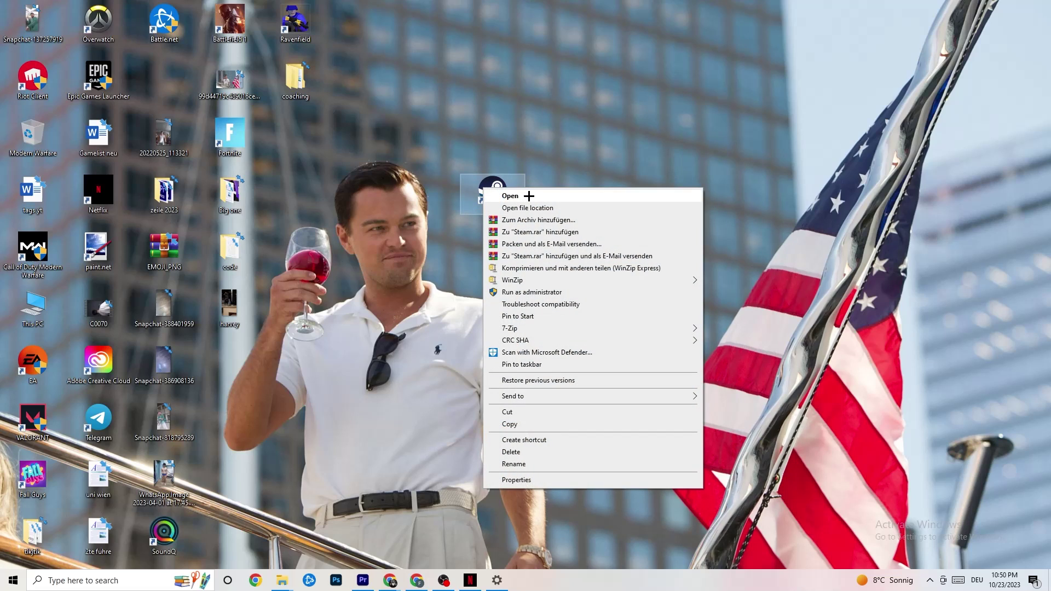
click(524, 481)
drag(570, 199, 510, 91)
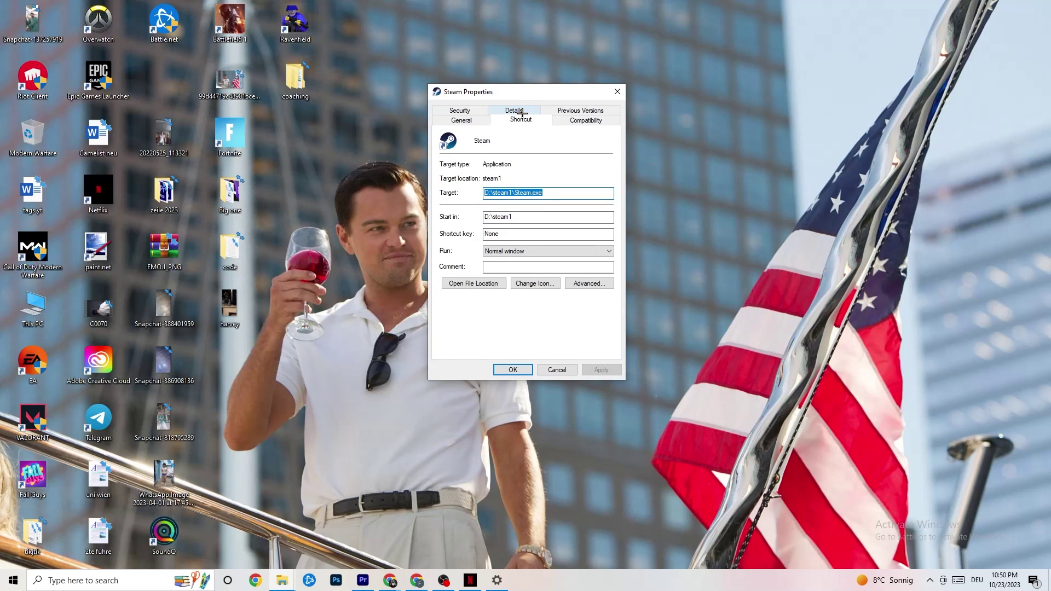
- Set the Steam shortcut to run in Windows 8 compatibility mode and save with OK
click(581, 120)
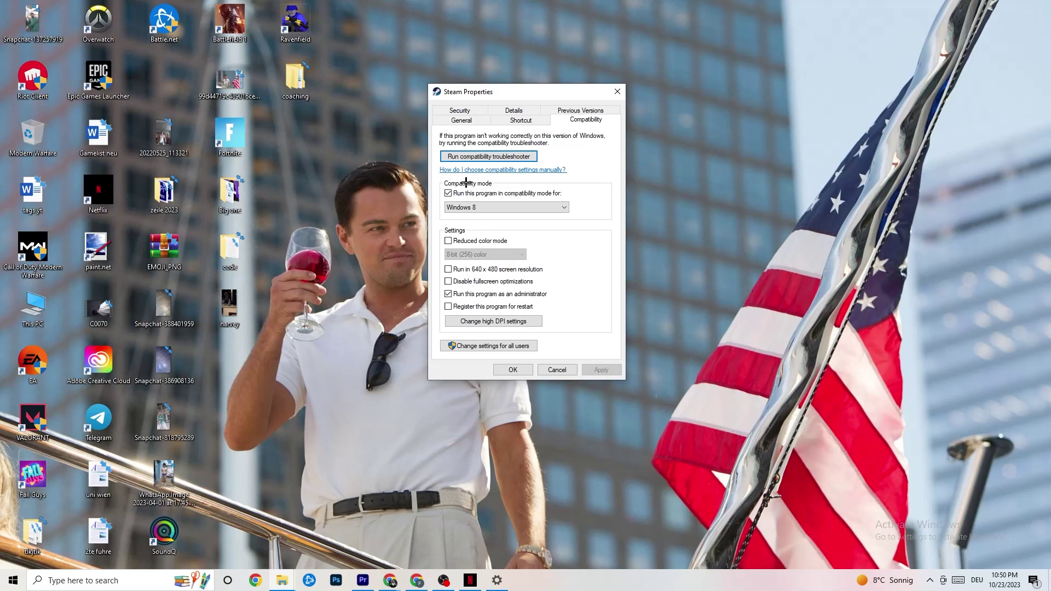
click(449, 192)
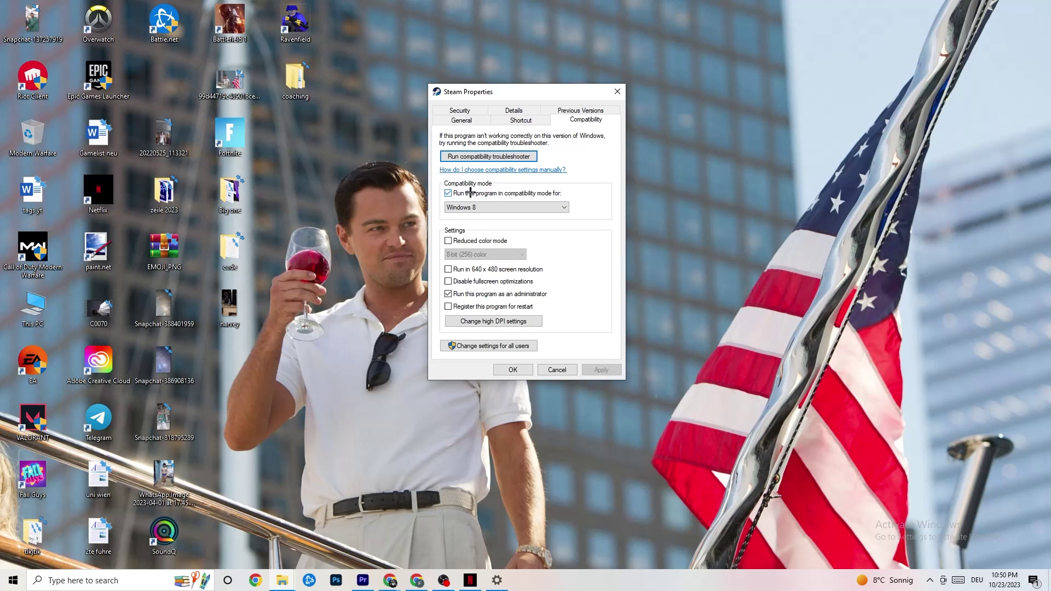
click(533, 205)
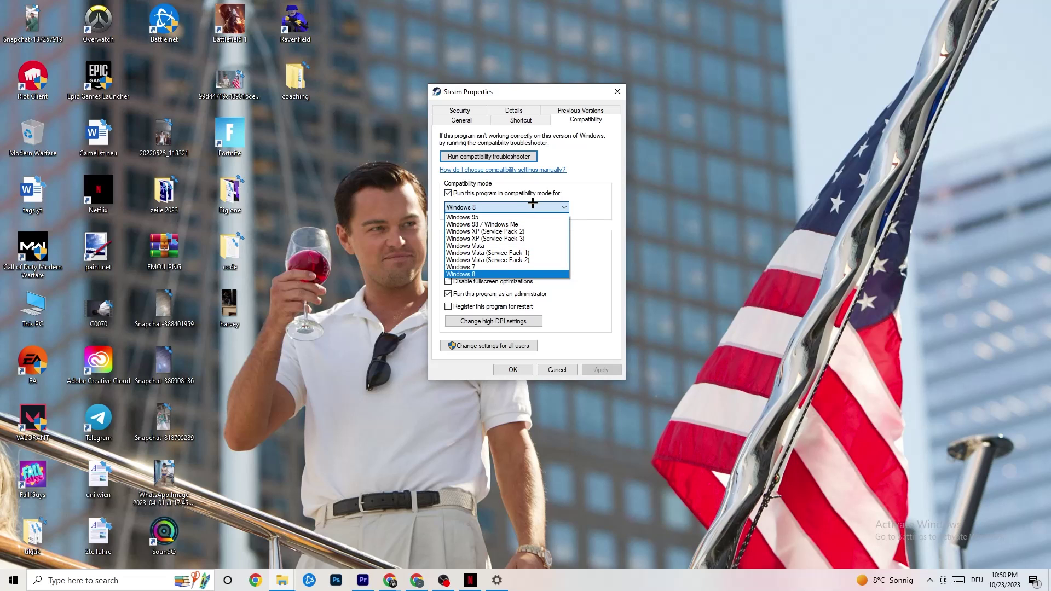
click(517, 273)
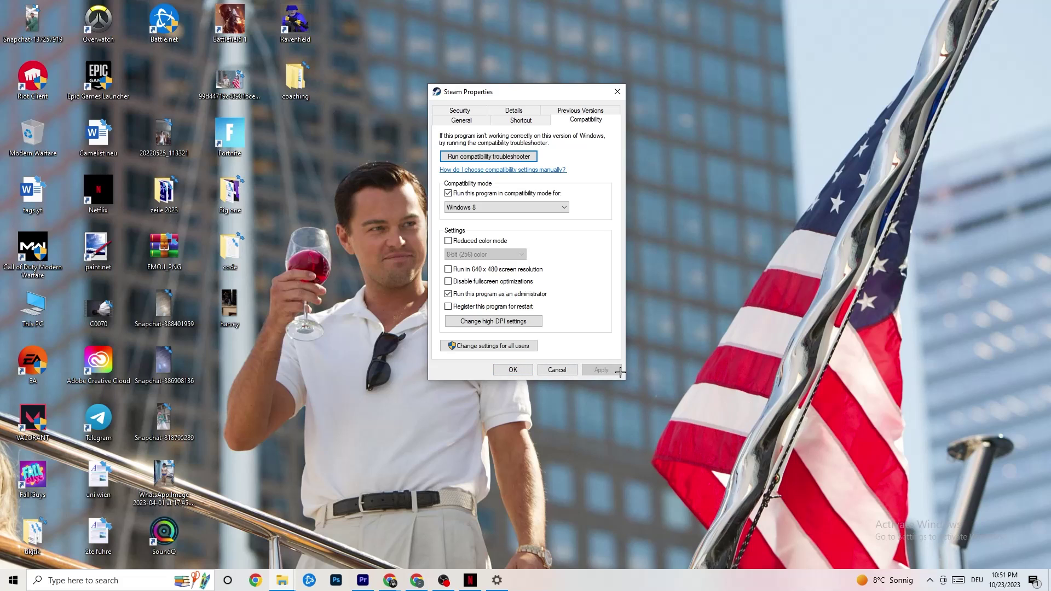
click(514, 370)
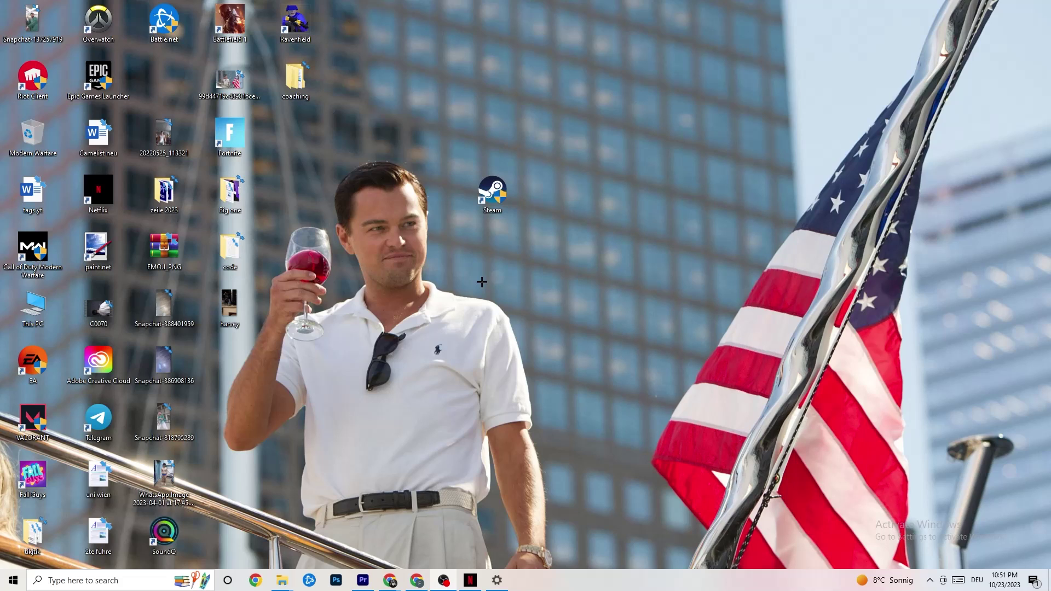
- Dismiss the Steam shortcut menu, then bring Settings back and go to System > Display
click(491, 212)
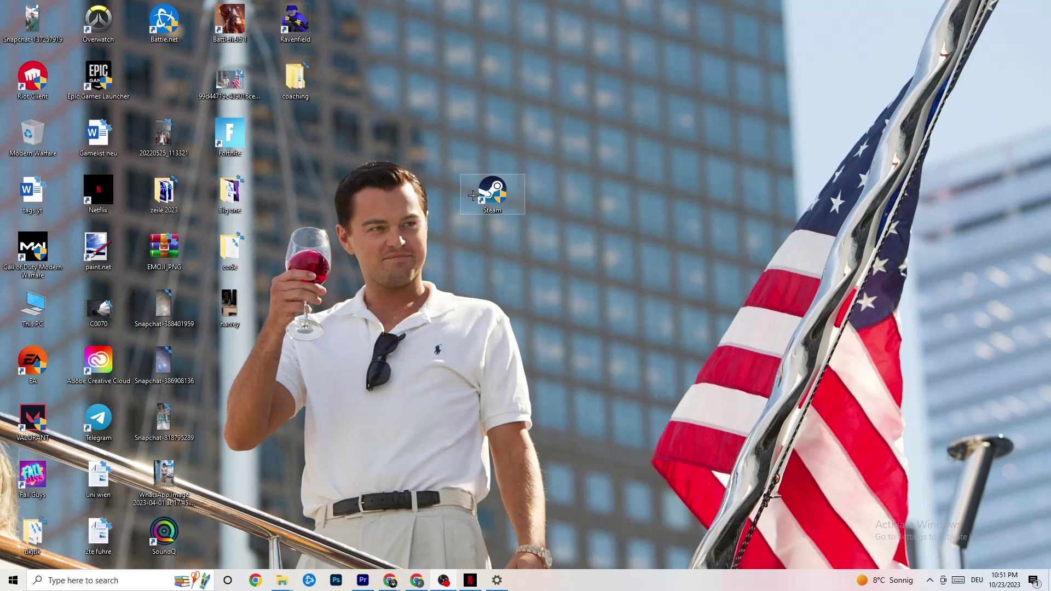
right_click(472, 195)
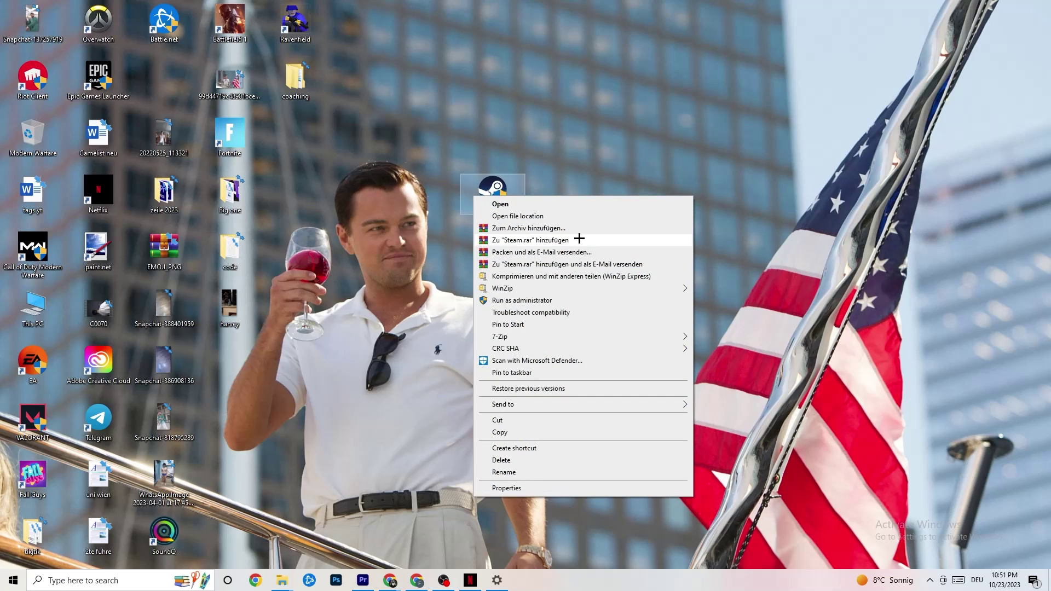
click(387, 241)
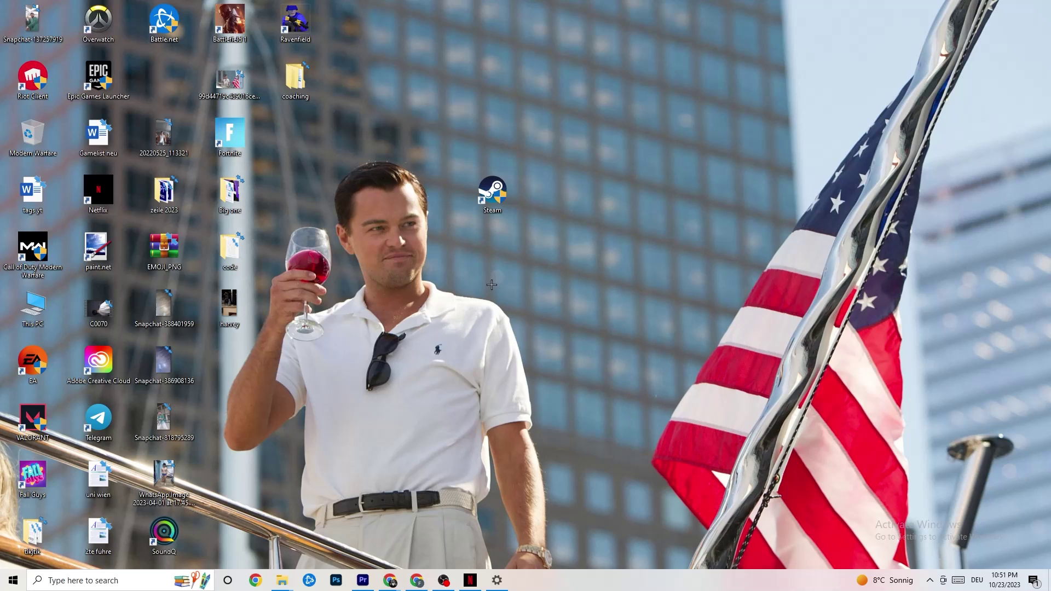
click(13, 580)
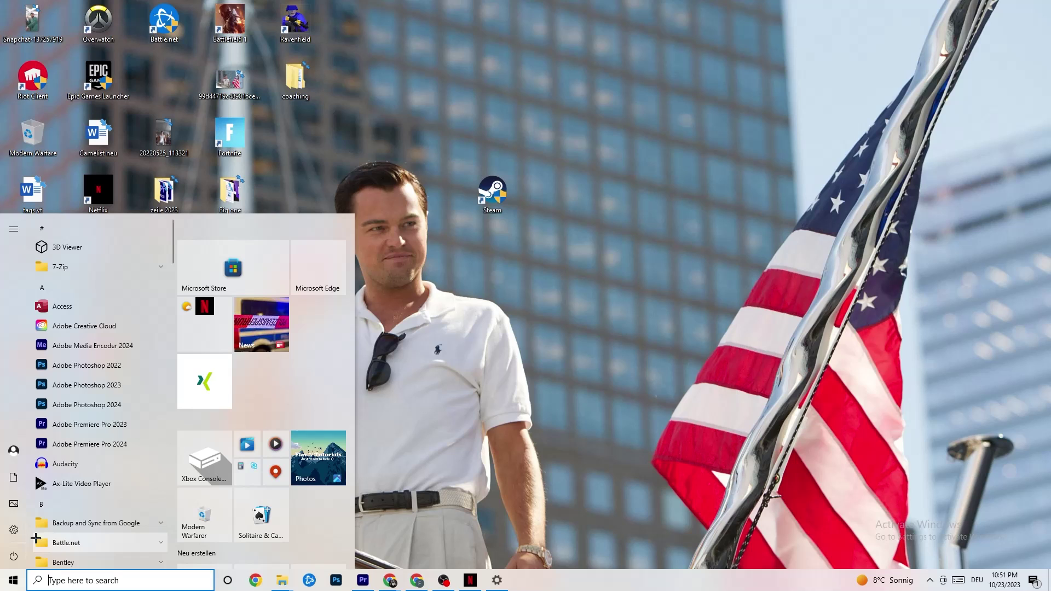
click(496, 580)
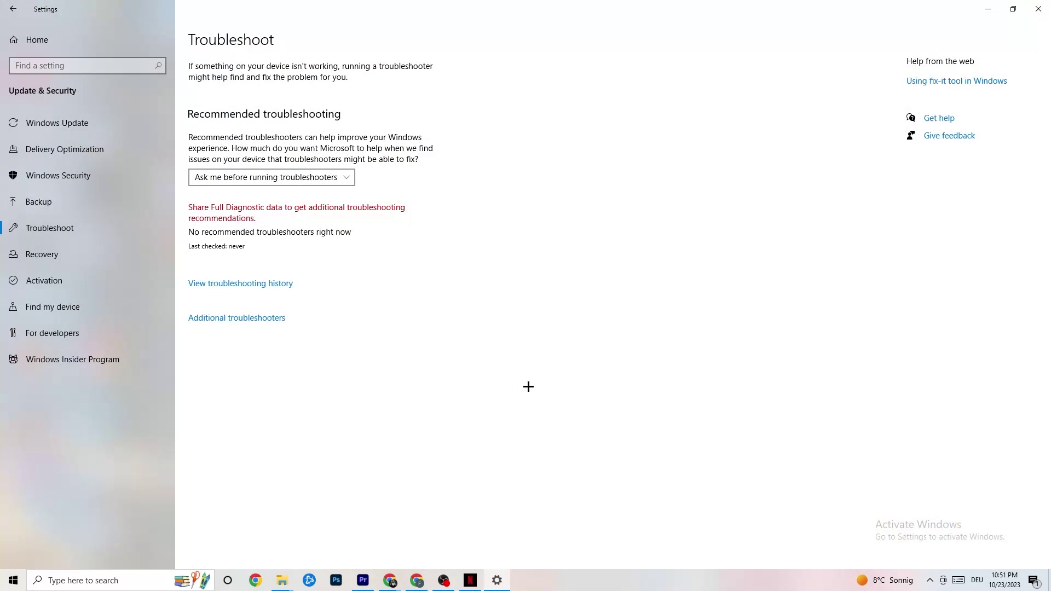
click(2, 3)
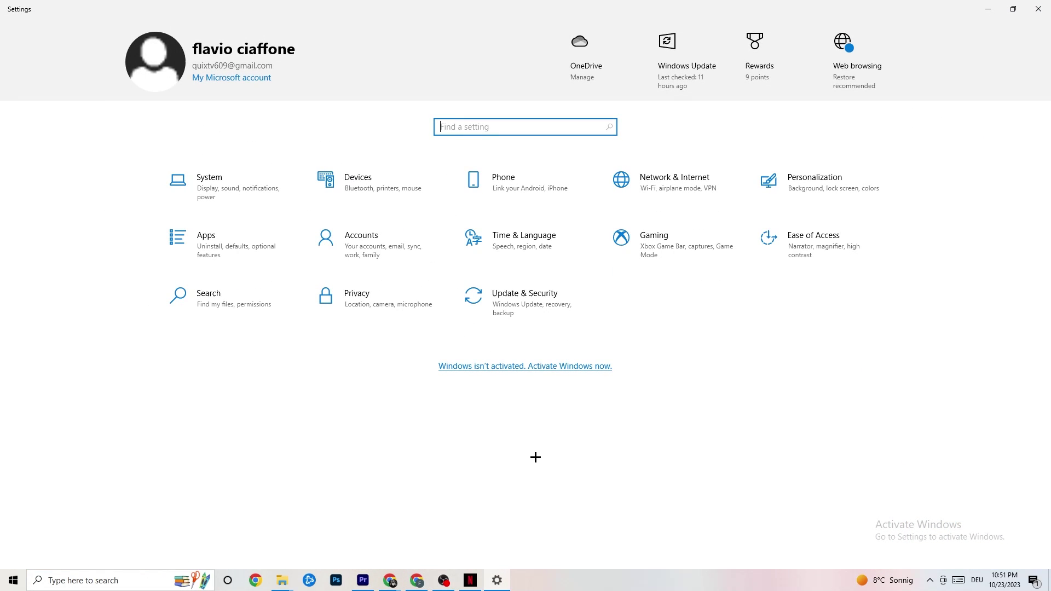
click(247, 202)
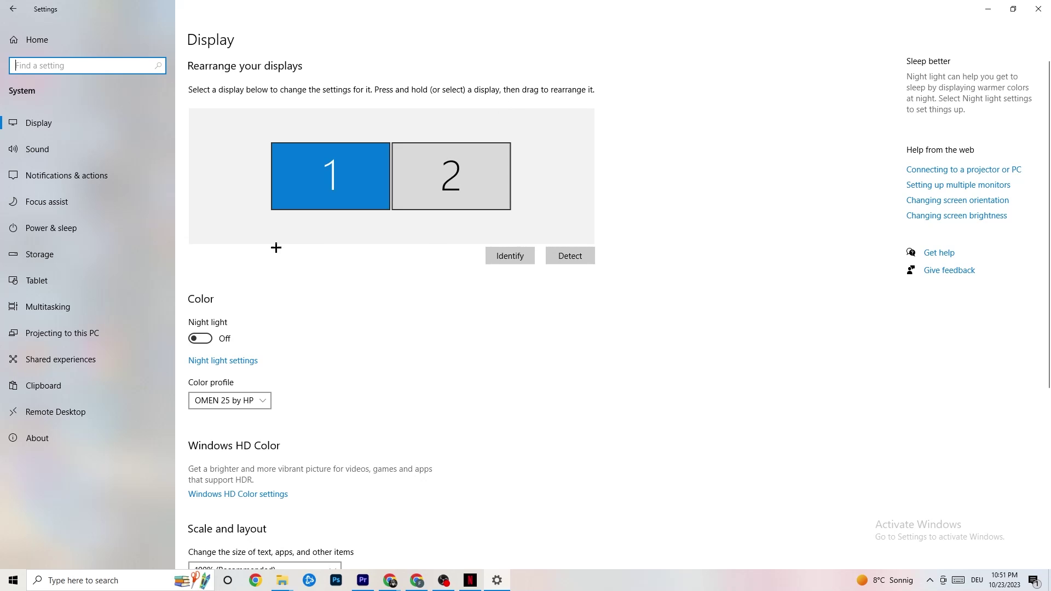
scroll(275, 247, down, 5)
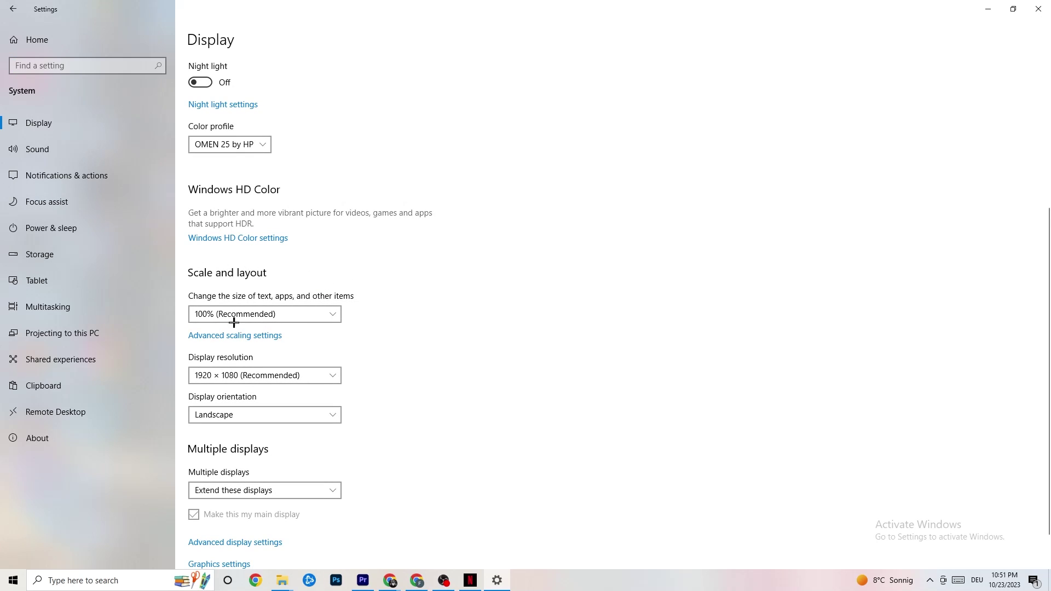
click(331, 307)
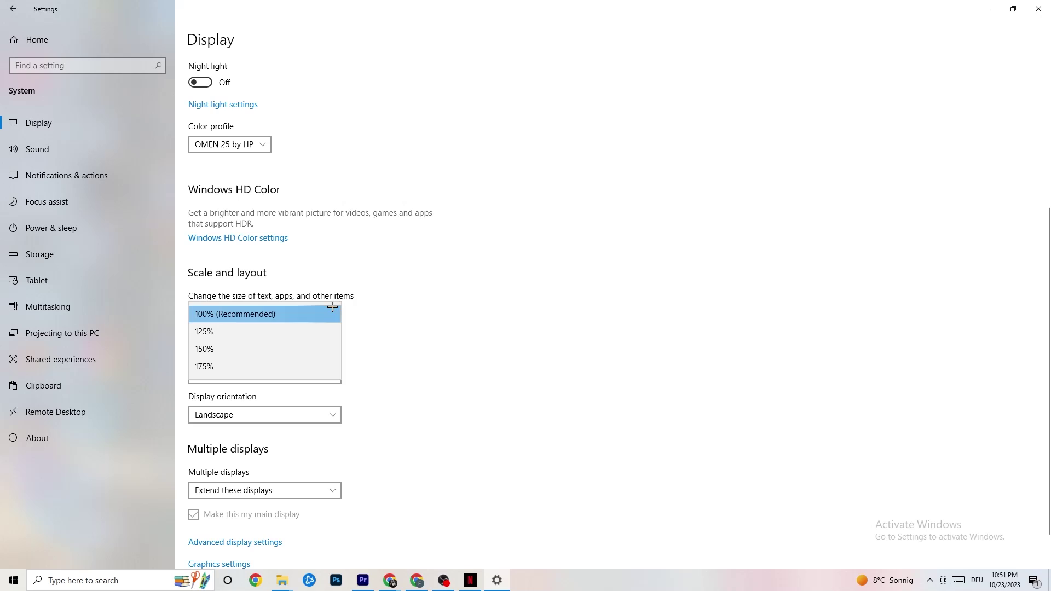
click(475, 270)
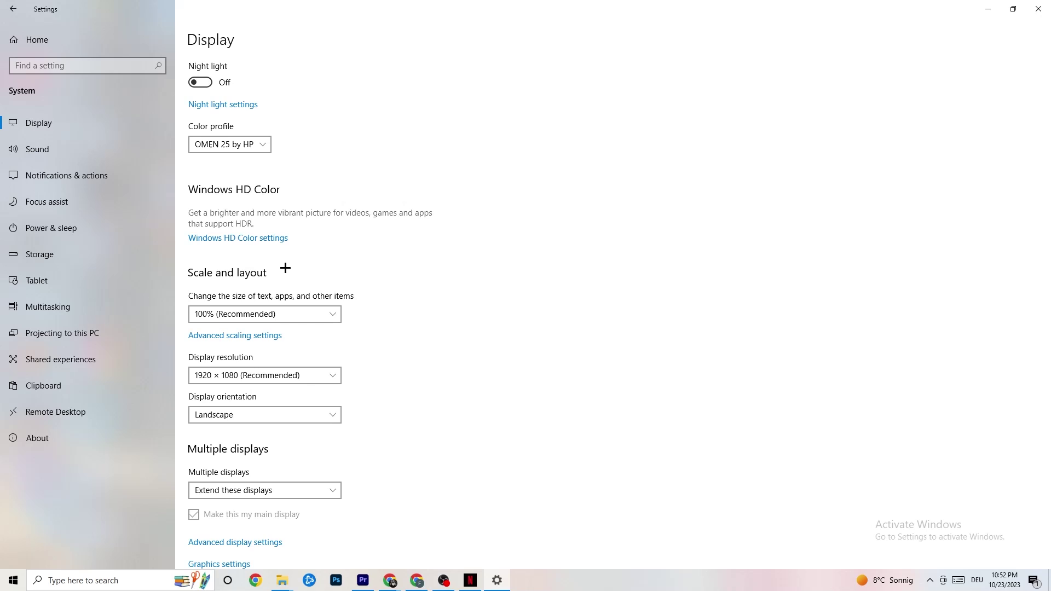
- Go to Power & sleep, view the classic Power Options window, then close it
click(70, 225)
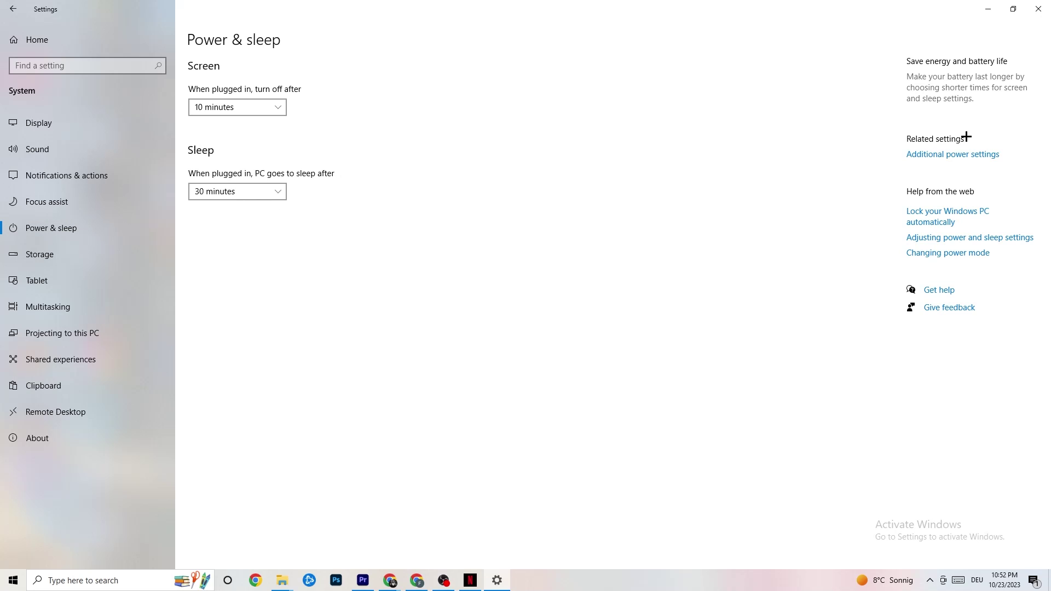
click(962, 156)
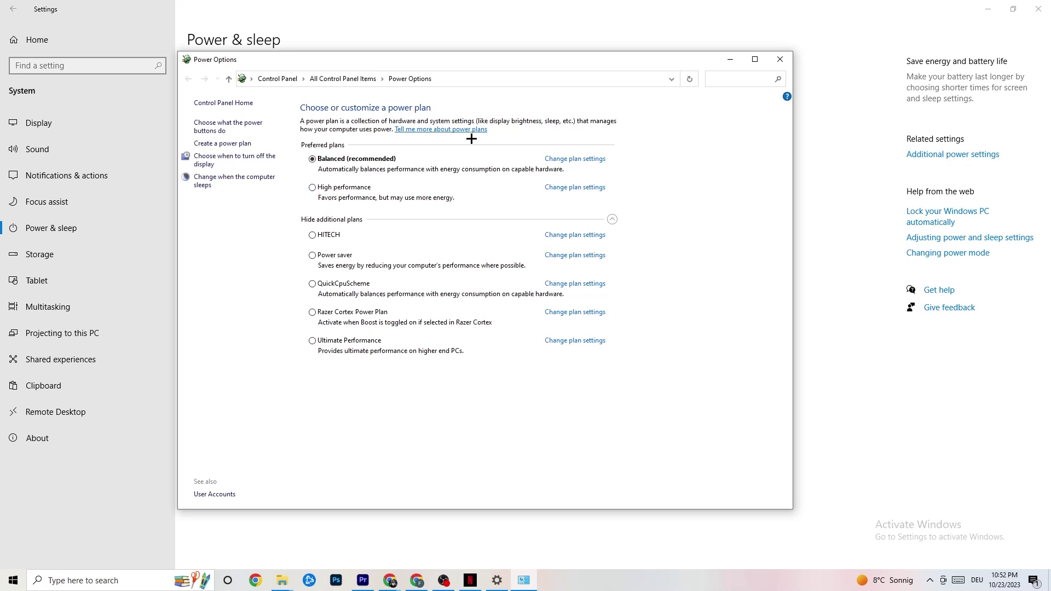
click(778, 63)
- Configure Storage Sense to run every week with 14-day recycle bin cleanup, then return to Storage
click(76, 256)
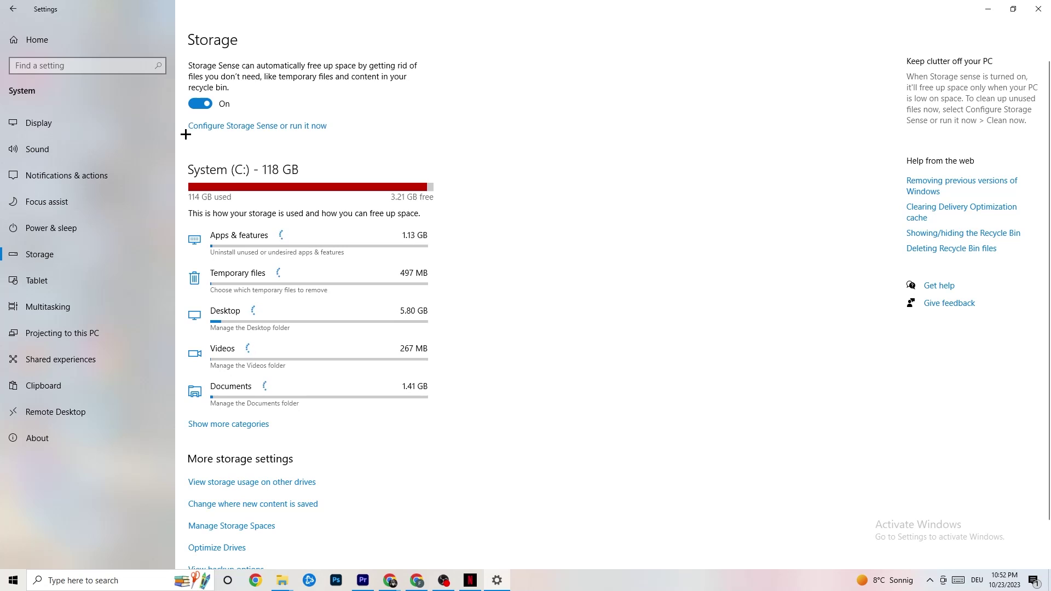
click(293, 125)
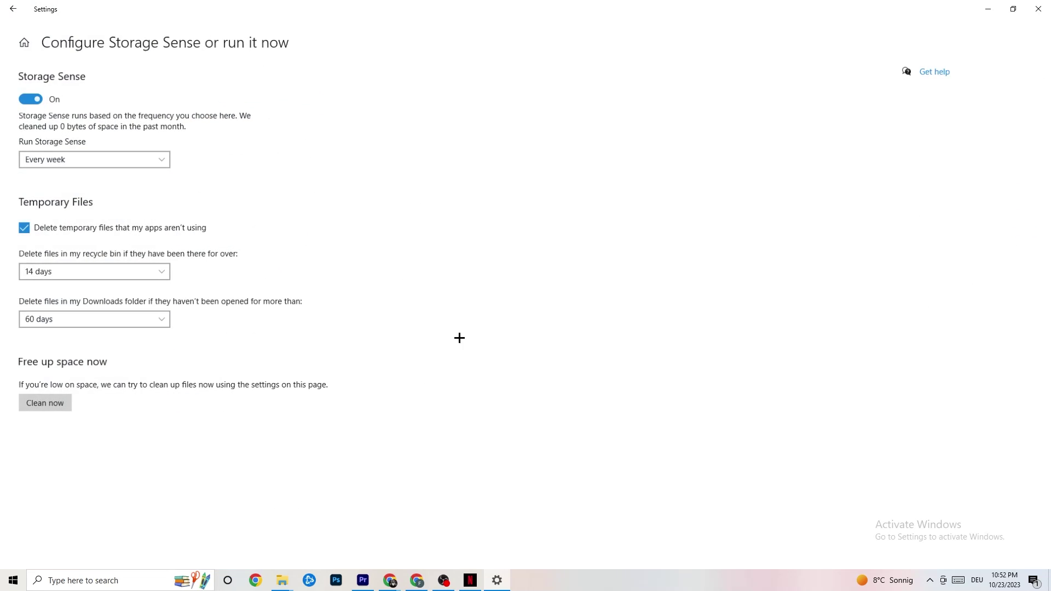
click(124, 156)
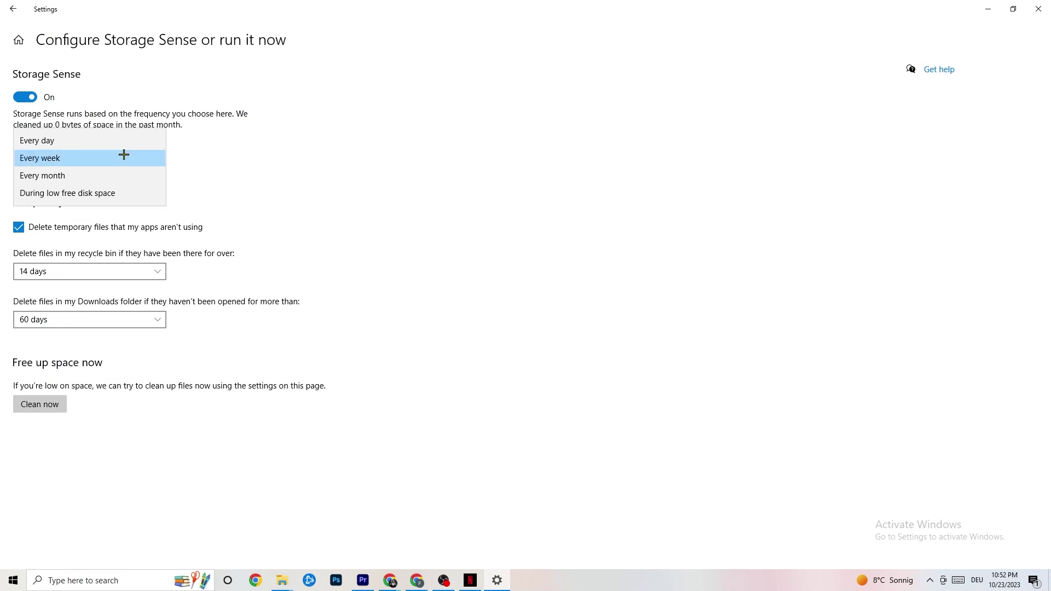
click(424, 204)
click(63, 157)
click(225, 88)
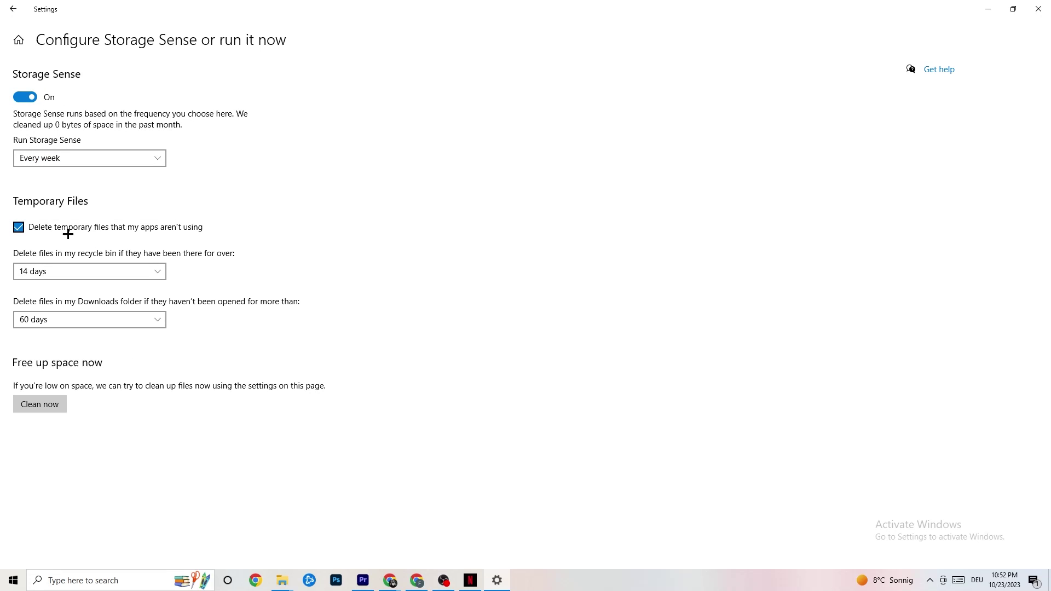
click(112, 272)
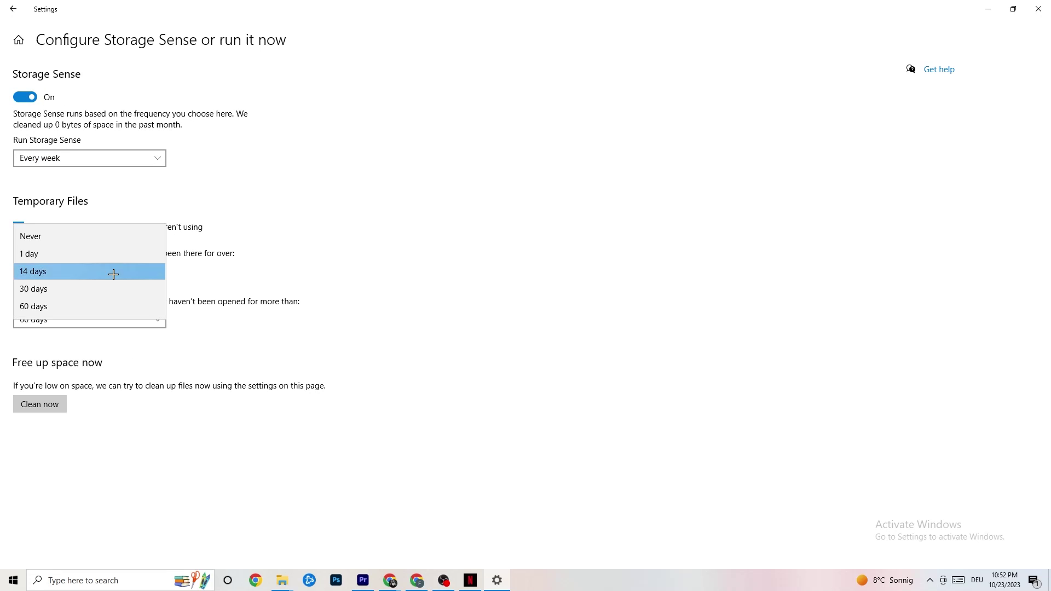
click(112, 272)
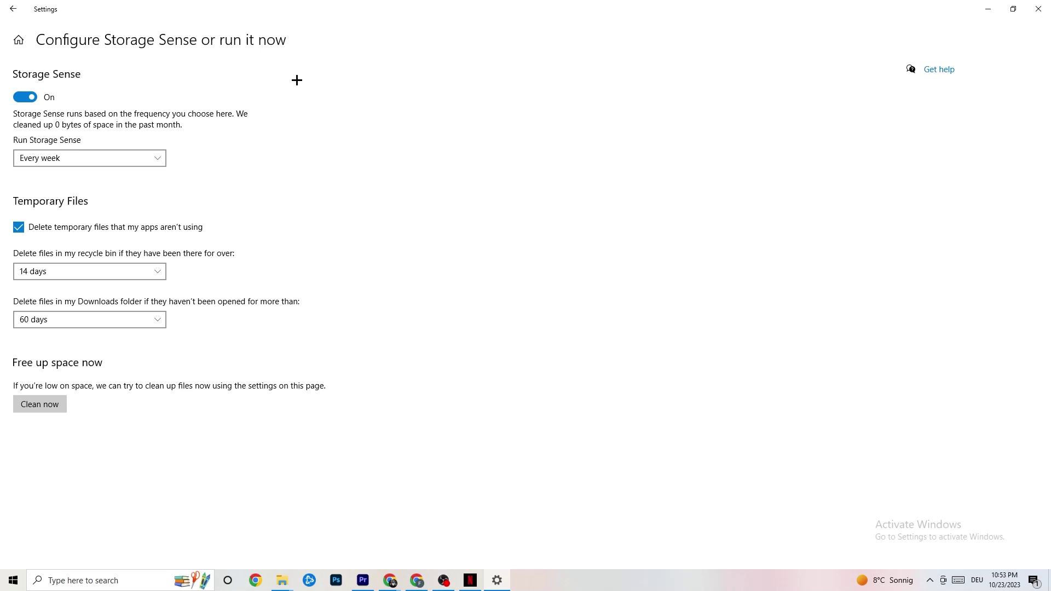
click(22, 10)
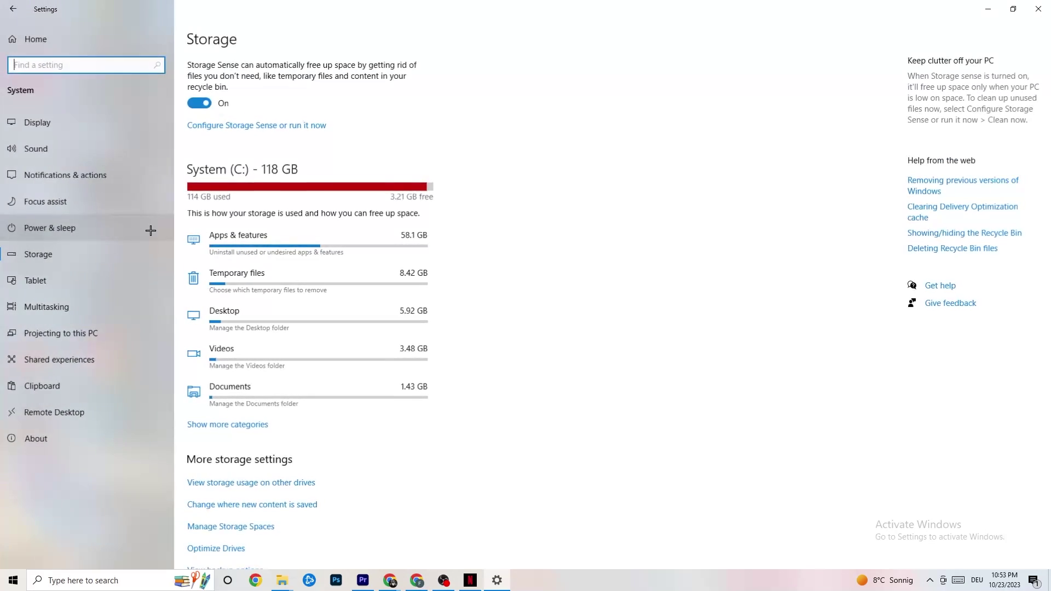
- From Settings Home, review Gaming's Xbox Game Bar (Off), then go to Captures
click(10, 15)
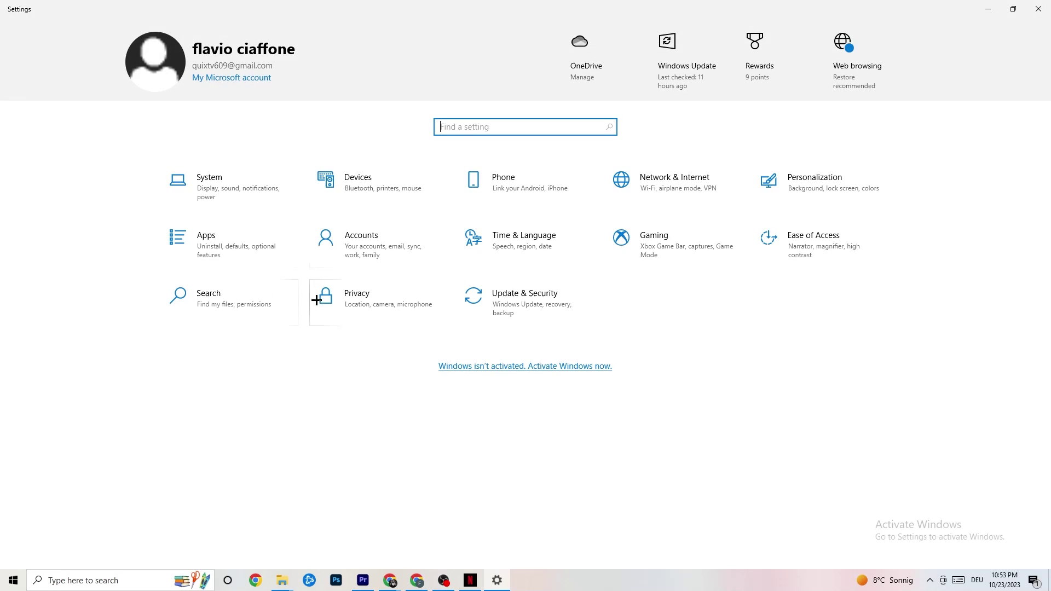
click(675, 244)
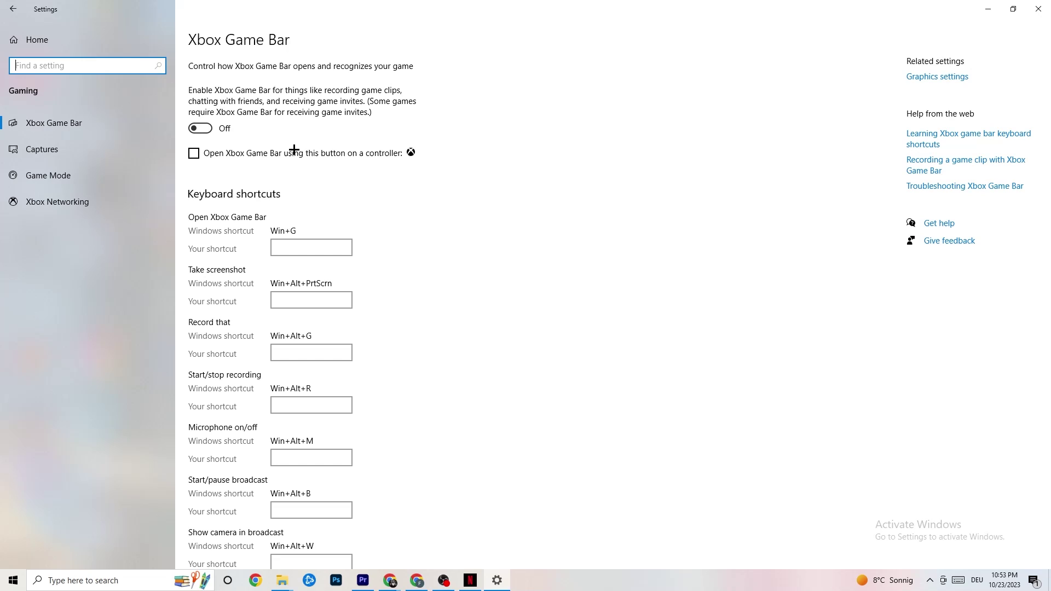
click(69, 142)
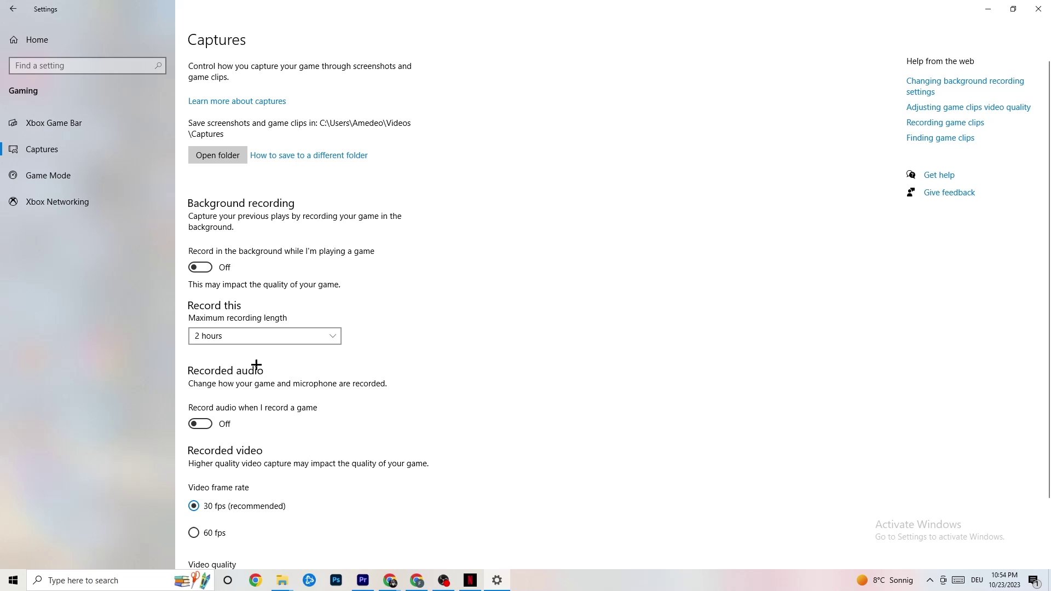
- Check that Game Mode is On, then close the Settings window
click(56, 175)
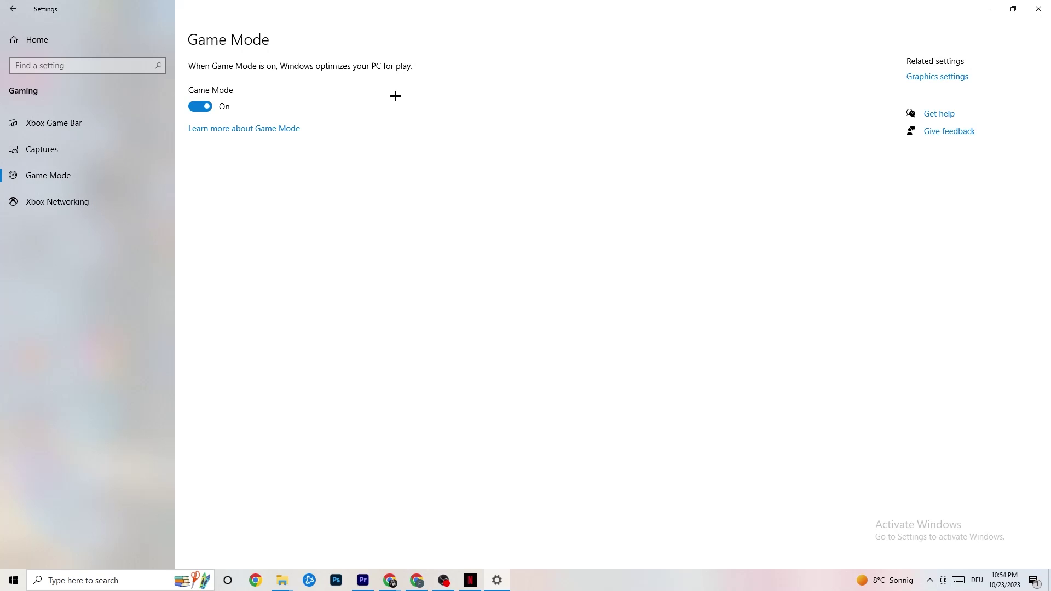
click(1033, 9)
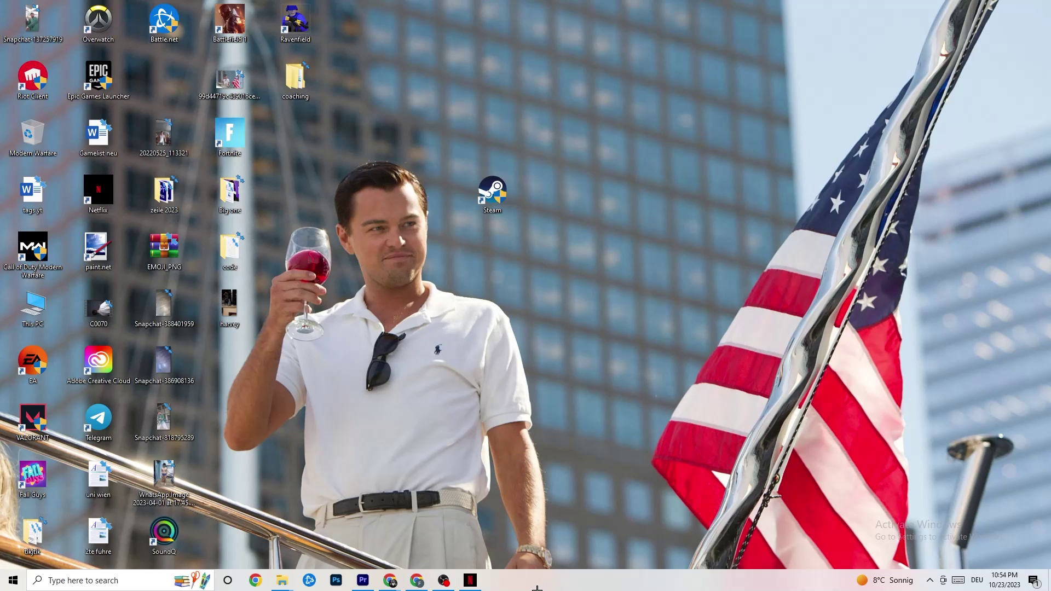
- Launch Task Manager from the taskbar and maximise it
right_click(537, 587)
click(559, 538)
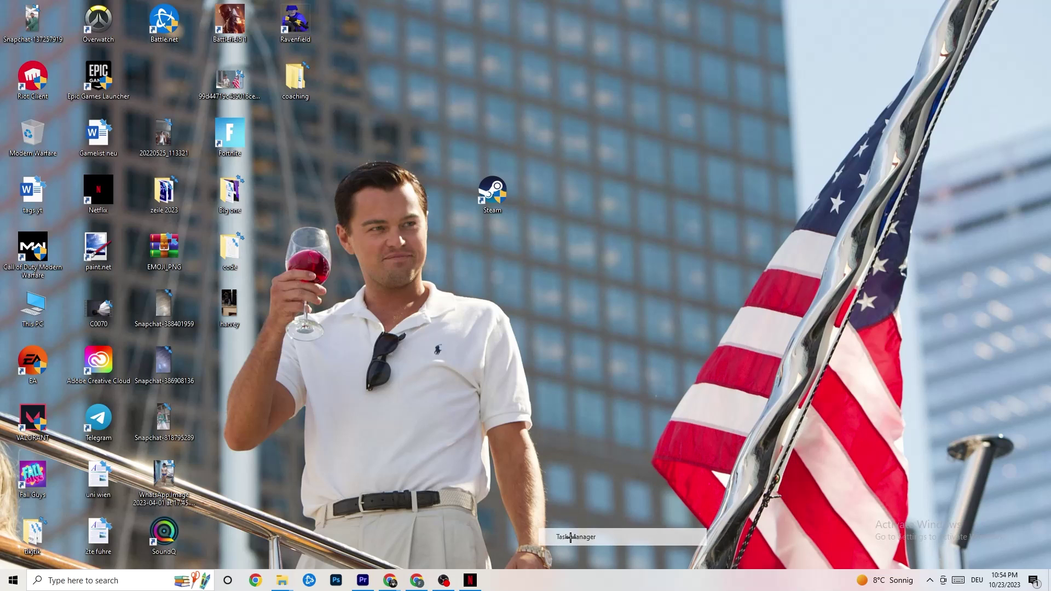
double_click(596, 34)
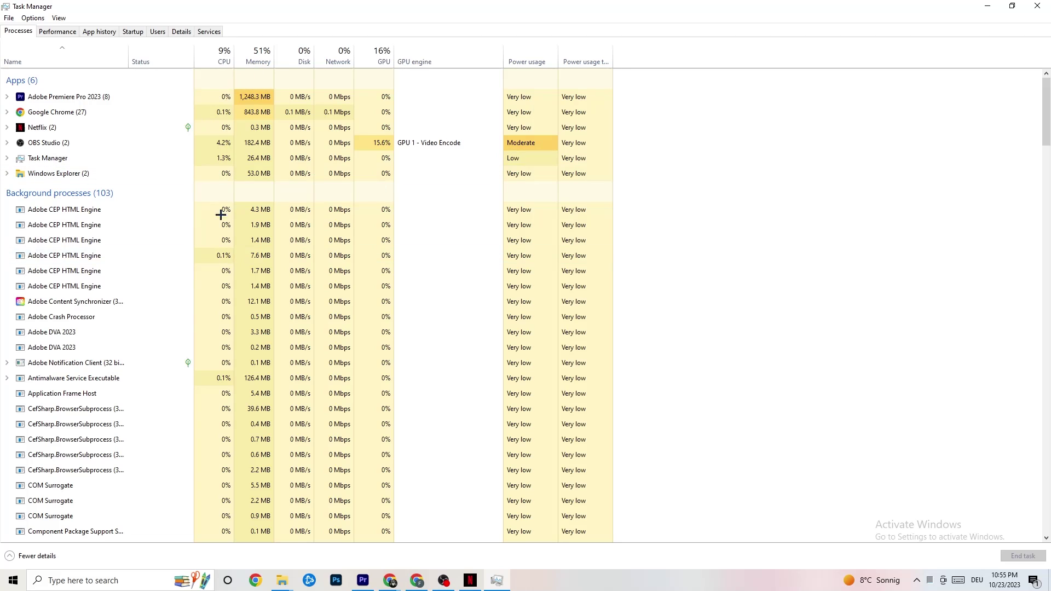
- Browse the Processes list and end the Netflix app
scroll(232, 408, down, 3)
scroll(203, 353, down, 4)
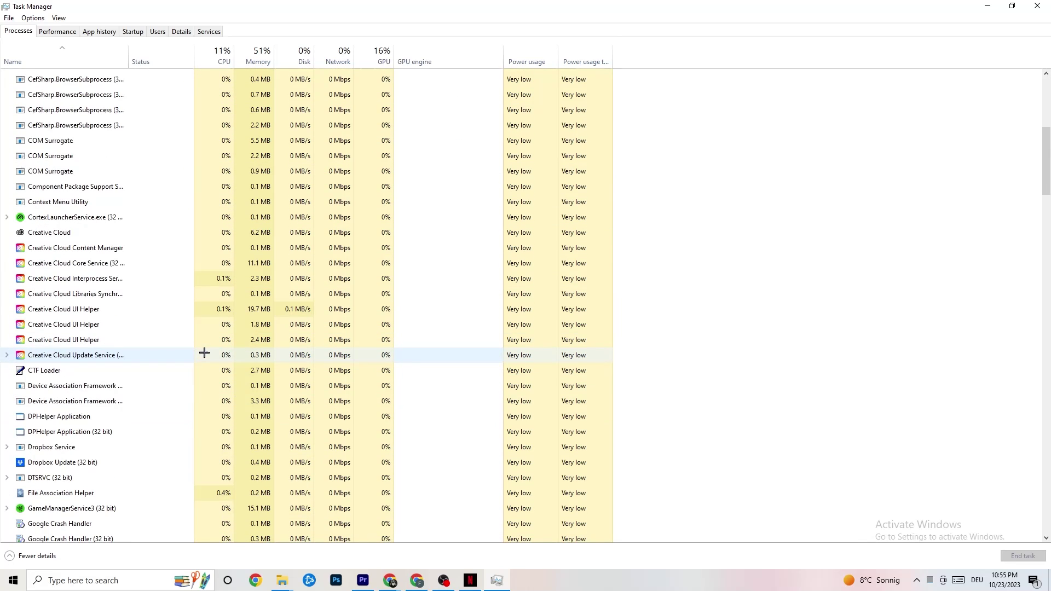
scroll(203, 358, up, 7)
scroll(170, 320, down, 3)
scroll(170, 320, up, 4)
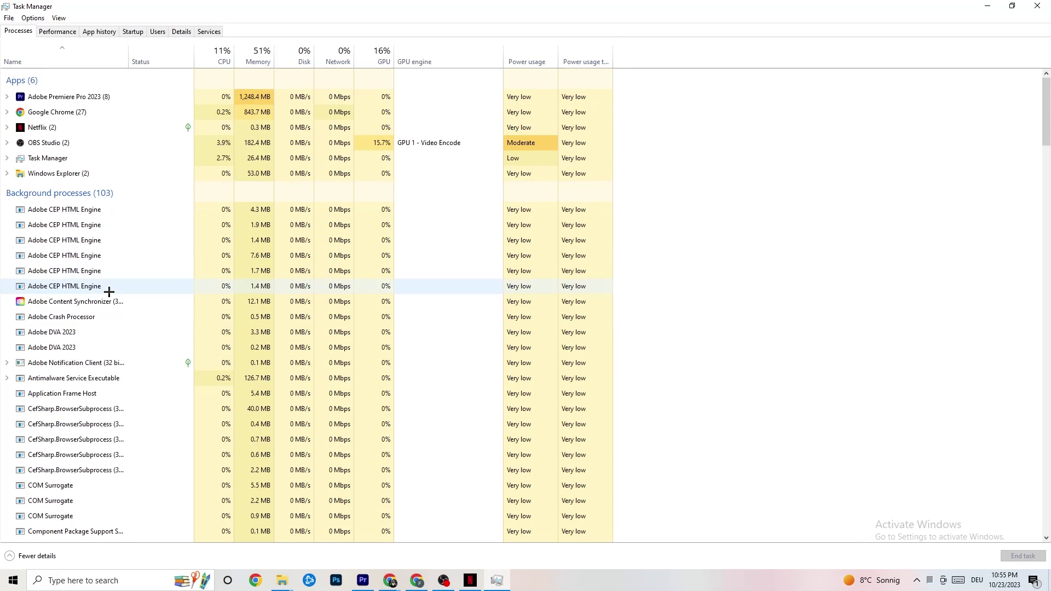
right_click(68, 129)
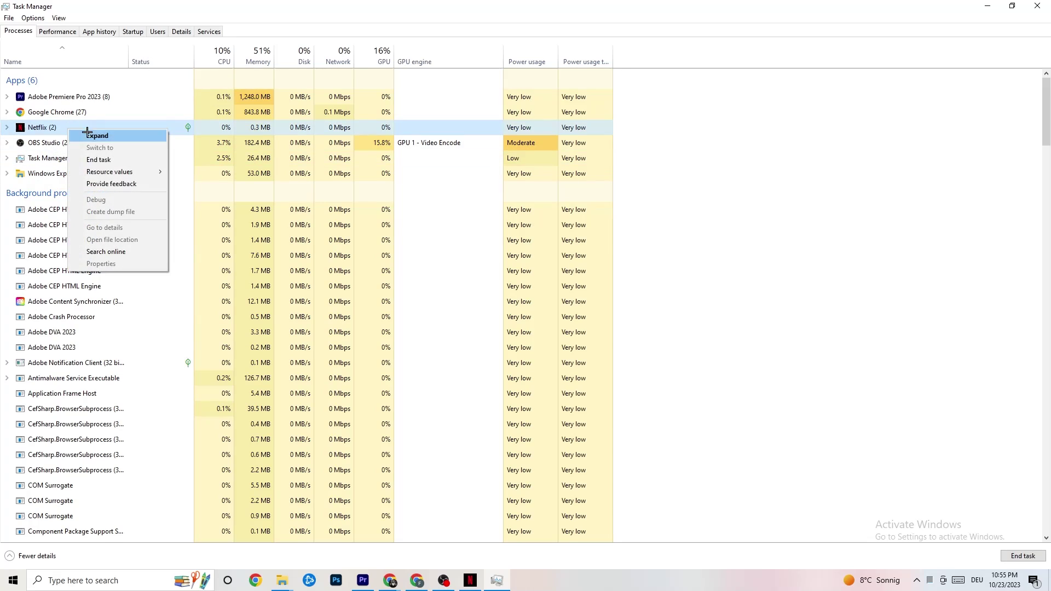
click(113, 159)
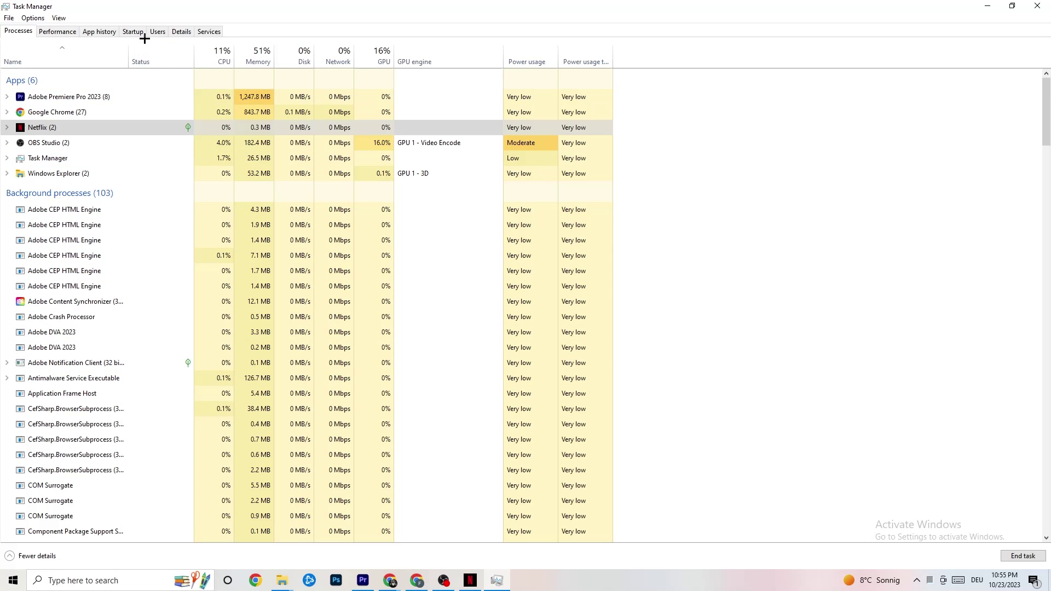
- Check Adobe Premiere Pro.exe's priority options in Details, then view the Startup apps list
click(176, 32)
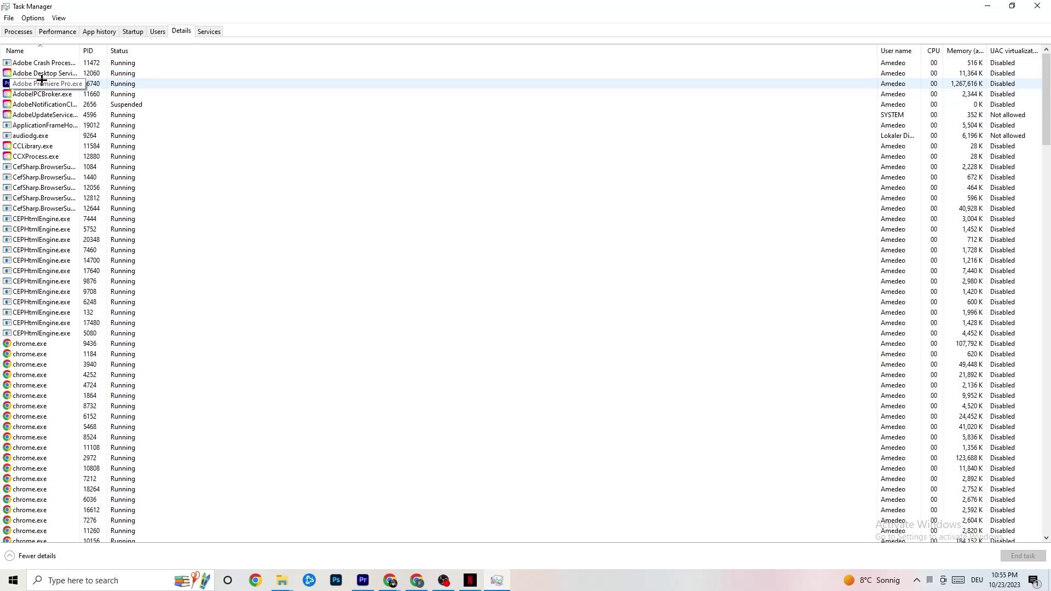
right_click(103, 85)
mouse_move(161, 133)
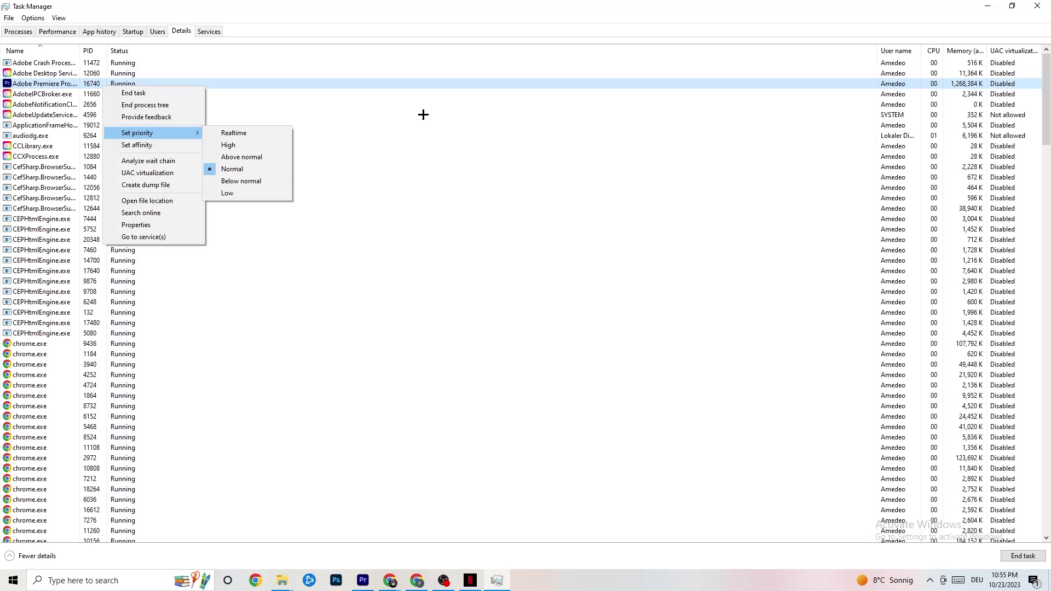
click(173, 133)
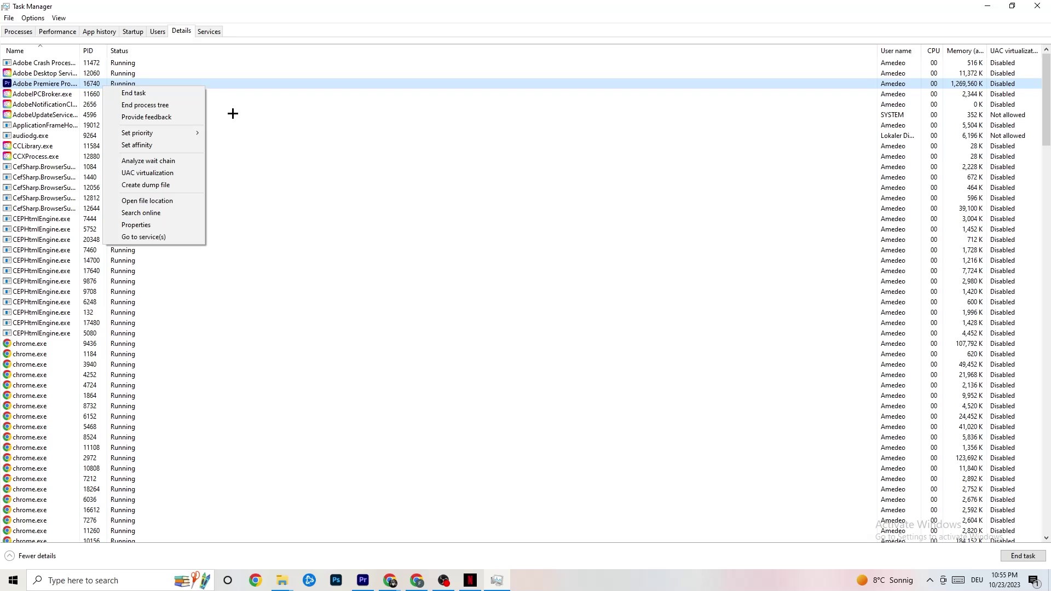
click(132, 31)
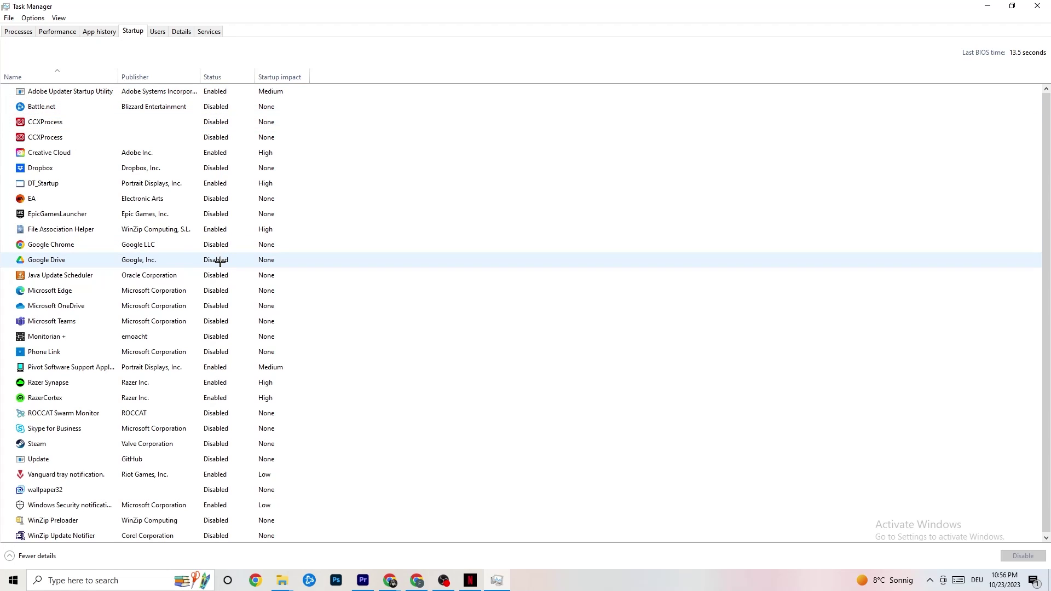
- Inspect the Google Drive and Pivot Software startup entries without changing them, then close Task Manager
right_click(152, 261)
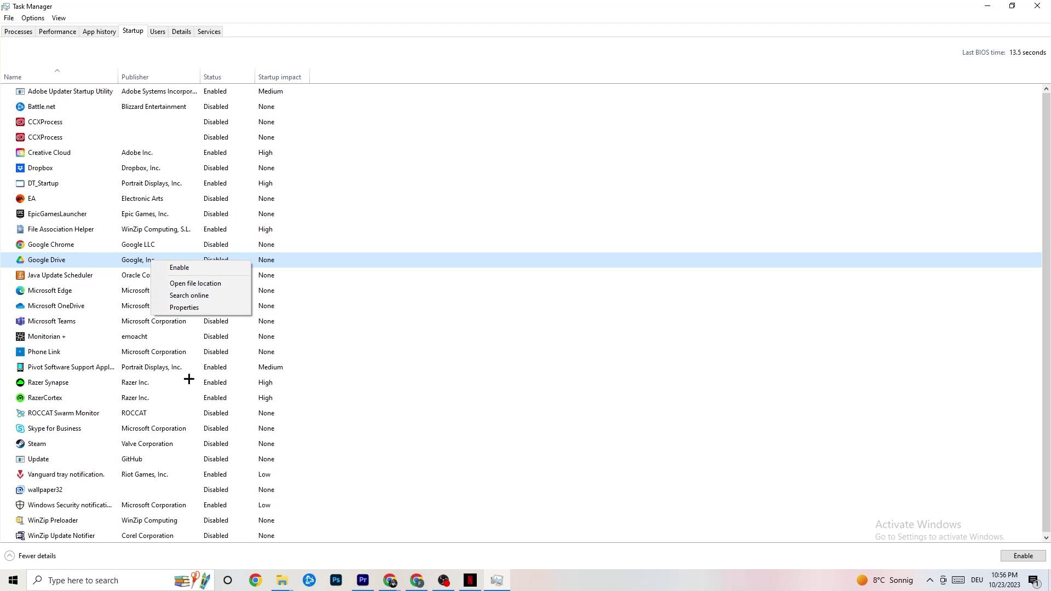
right_click(207, 369)
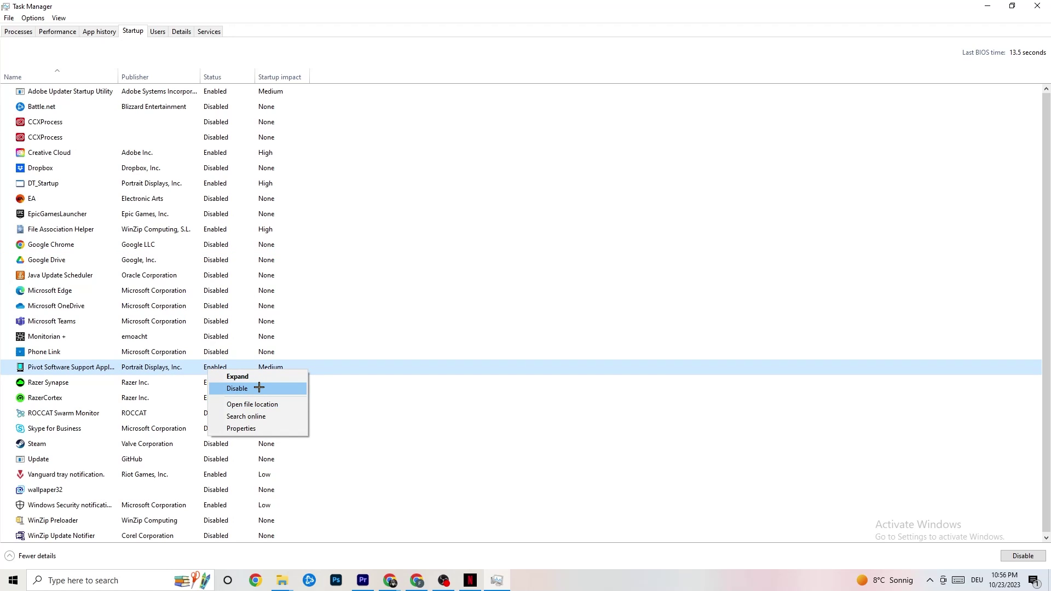
click(425, 17)
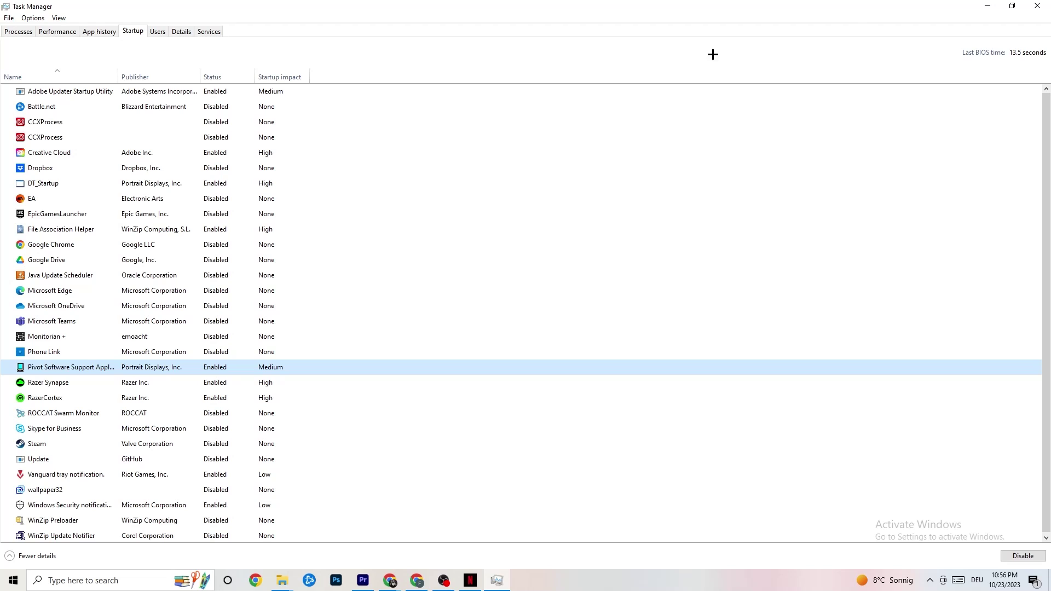
click(1037, 6)
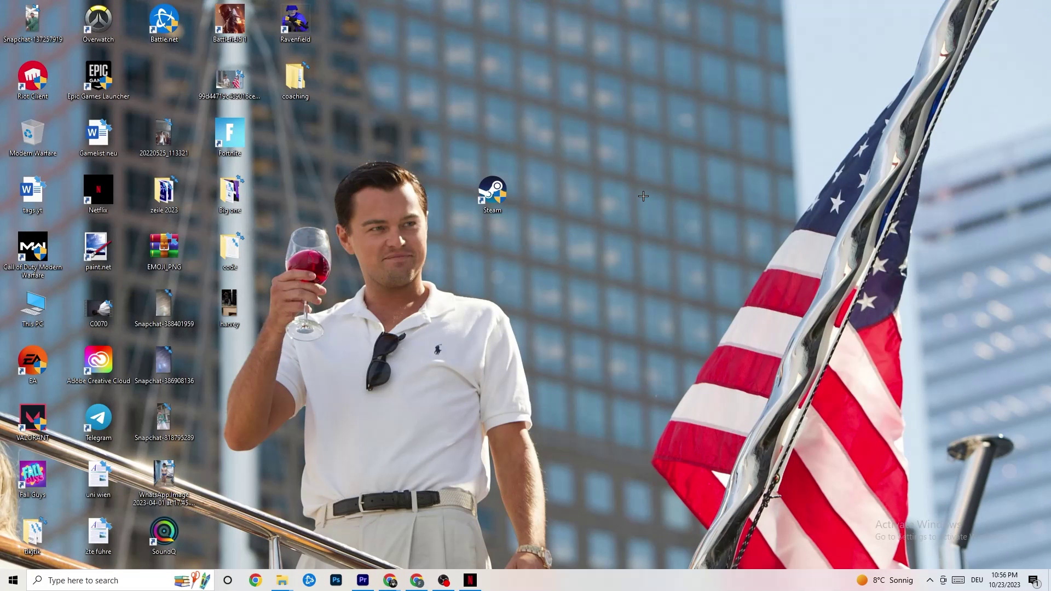